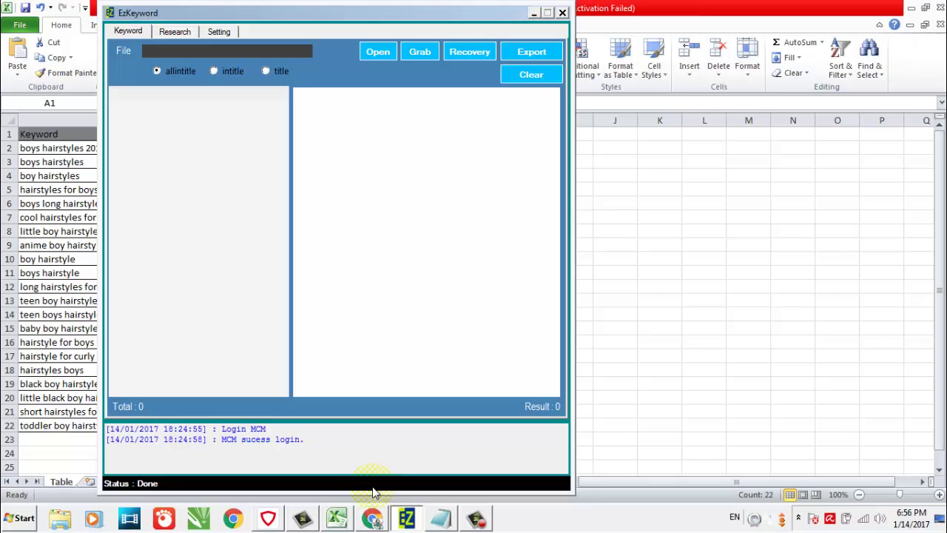
Step: Examine the keyword, volume, result, CPC and competition columns and the blank column beside them in the hairstyles research workbook in Excel
left_click(371, 516)
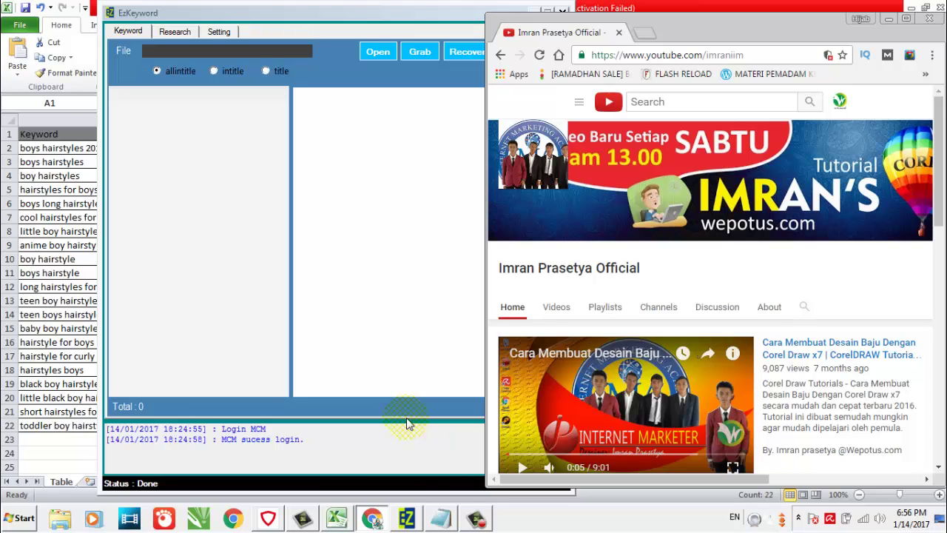
left_click(43, 194)
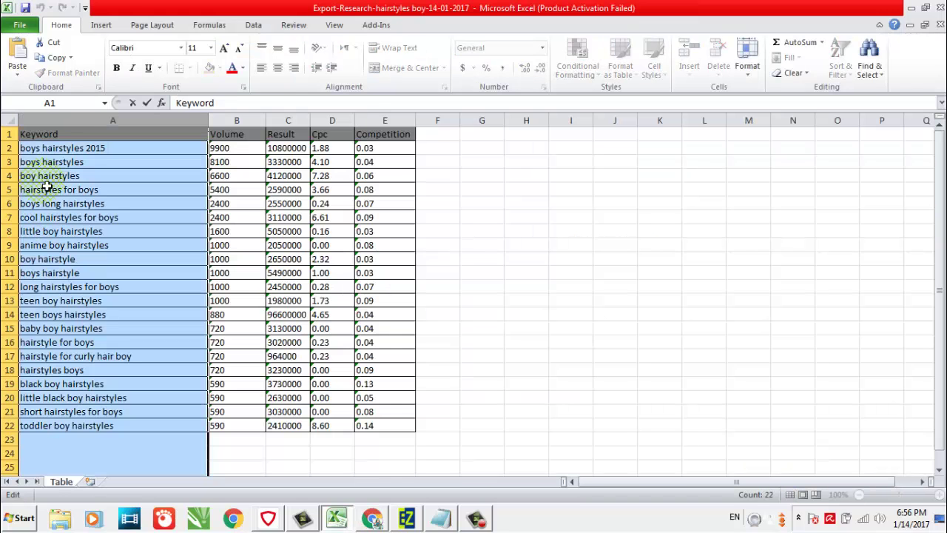
left_click(564, 160)
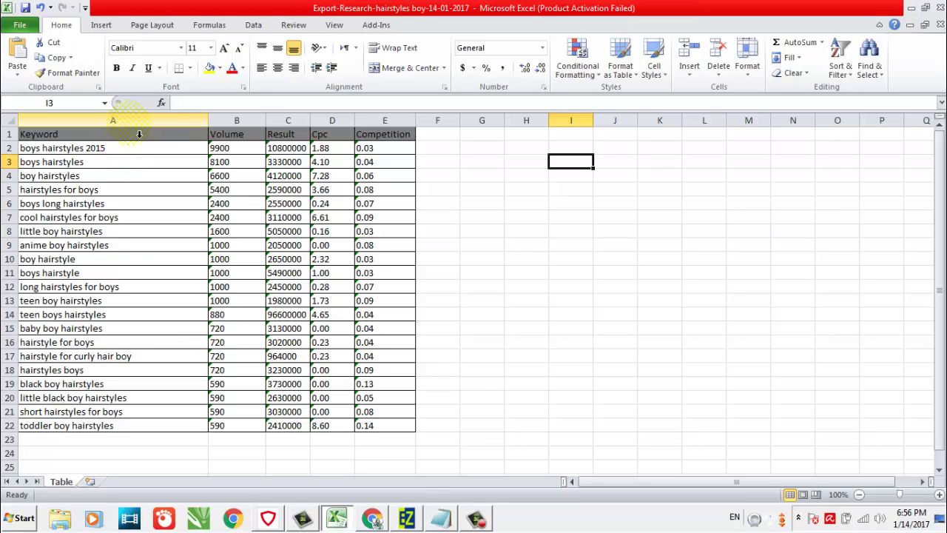
left_click(453, 146)
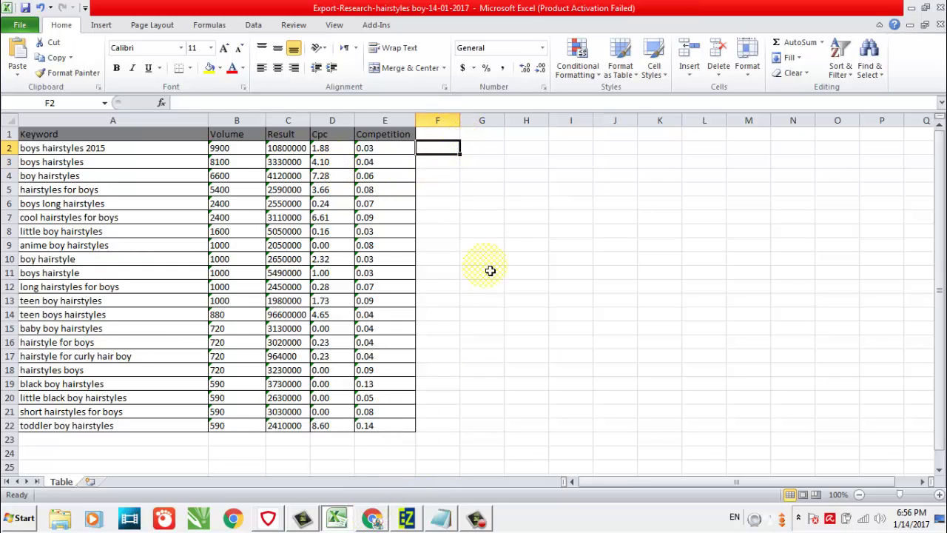
left_click(444, 163)
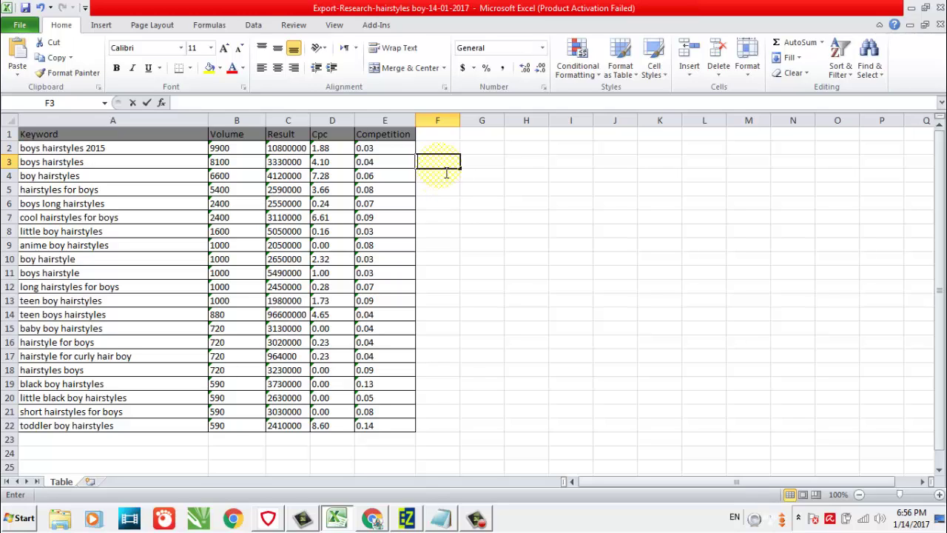
double_click(449, 148)
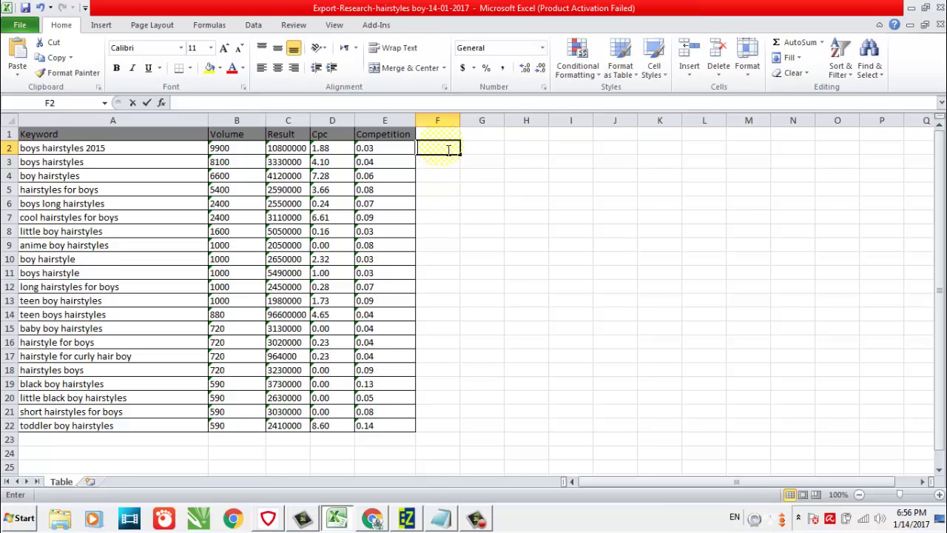
double_click(451, 137)
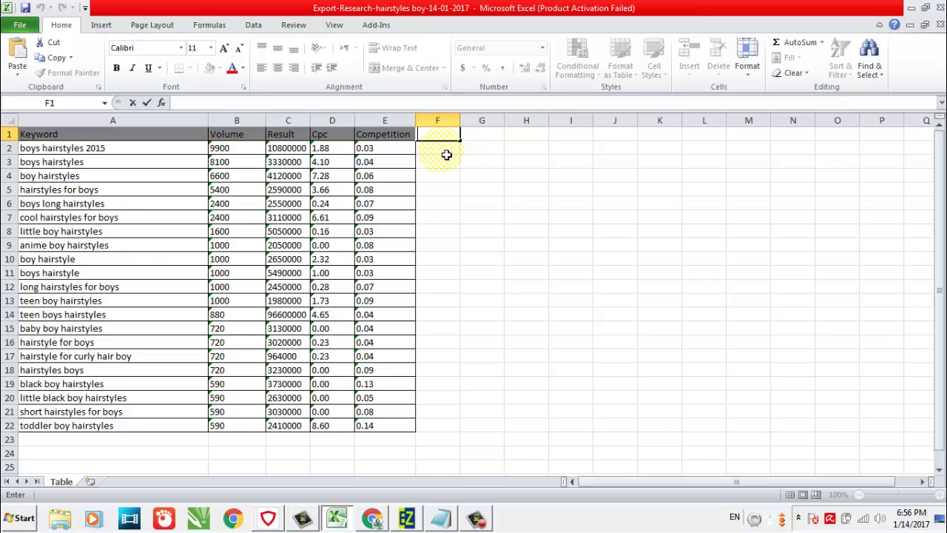
double_click(446, 152)
left_click(442, 166)
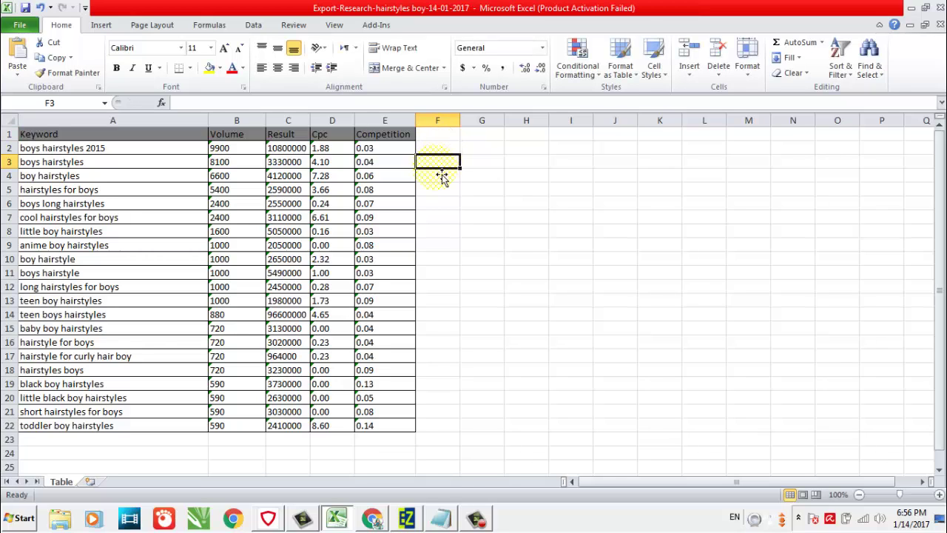
left_click(444, 178)
left_click(447, 189)
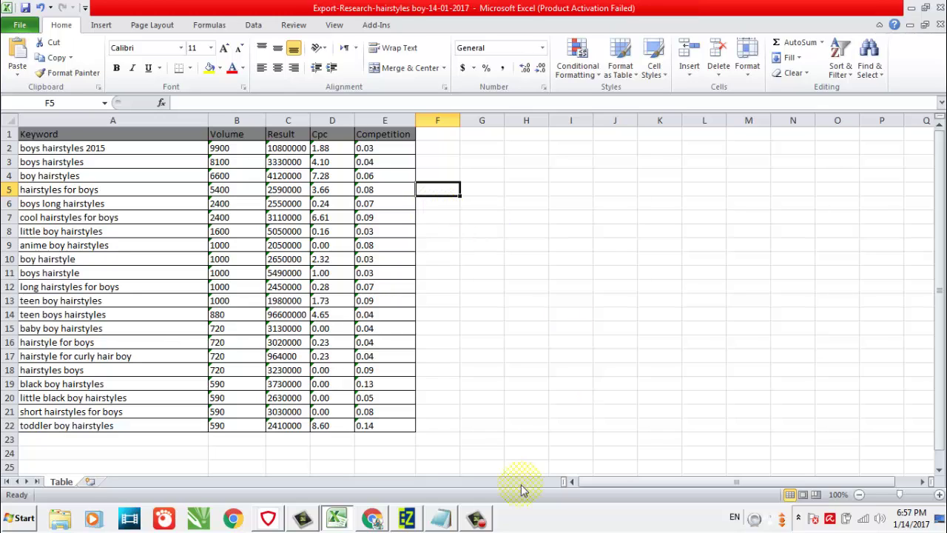
Step: Switch to Chrome and enter the address stormproxies.com in a new tab
left_click(407, 518)
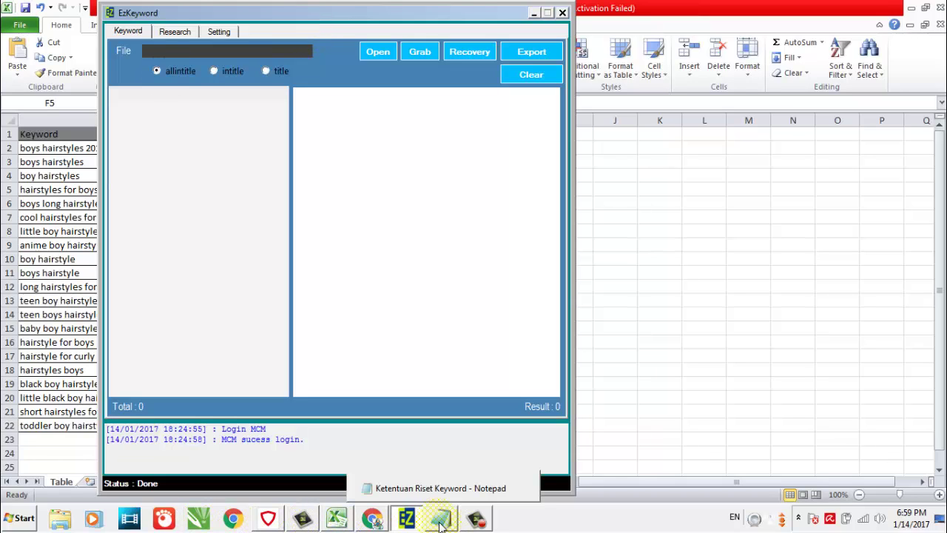
left_click(374, 519)
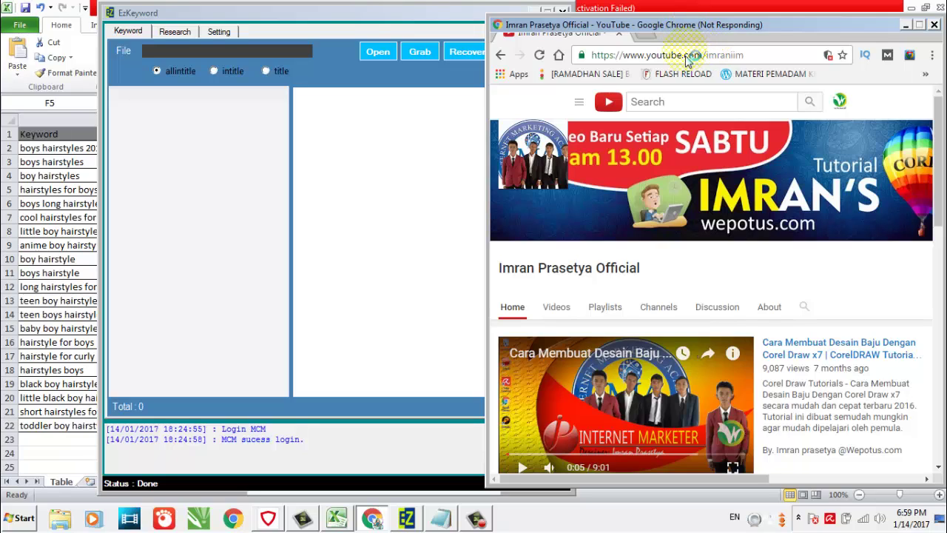
left_click(647, 35)
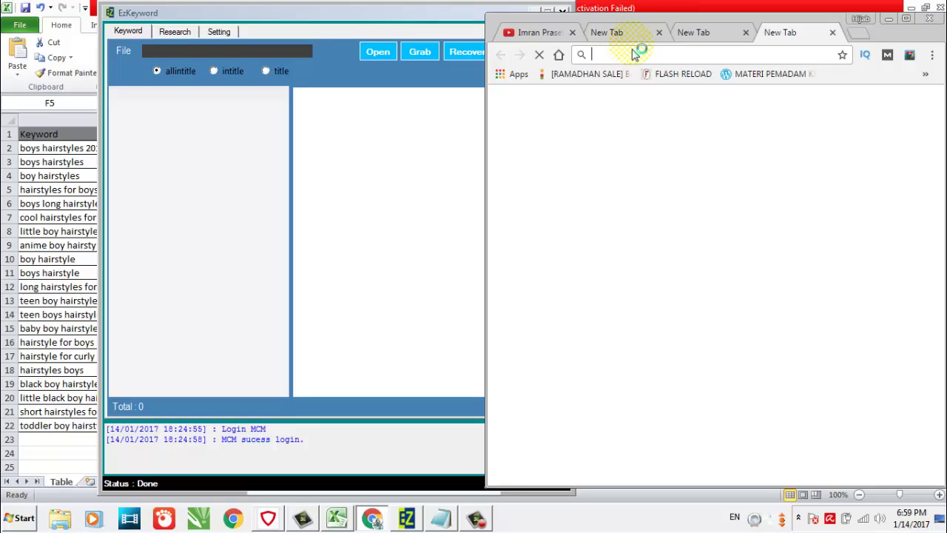
type("stormproxies.com")
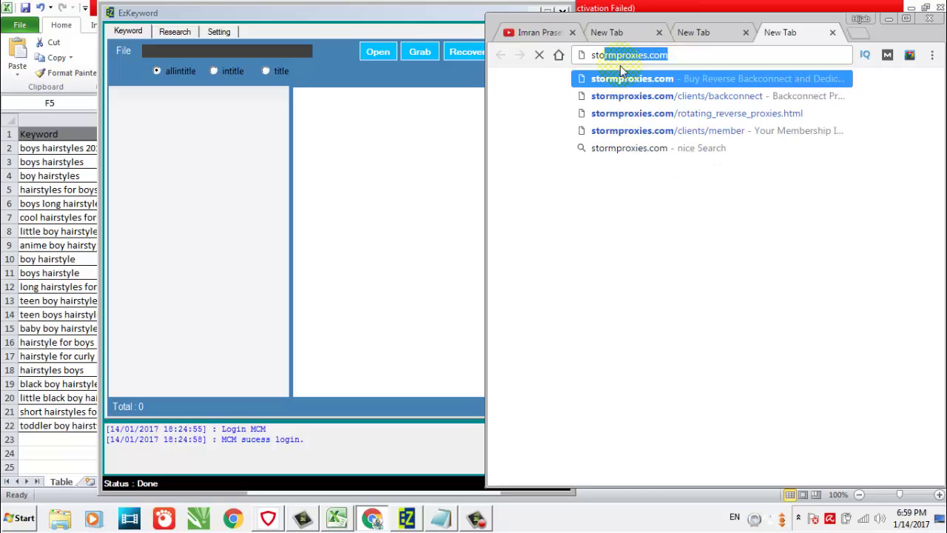
key("Right")
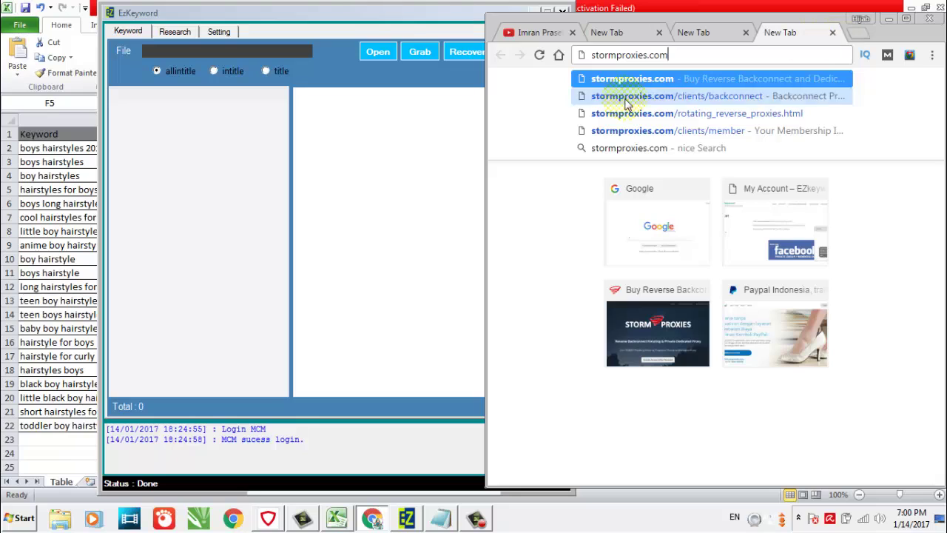
Step: Switch to EzKeyword, check the proxy and port settings, save the configuration and return to the keyword page
left_click(386, 175)
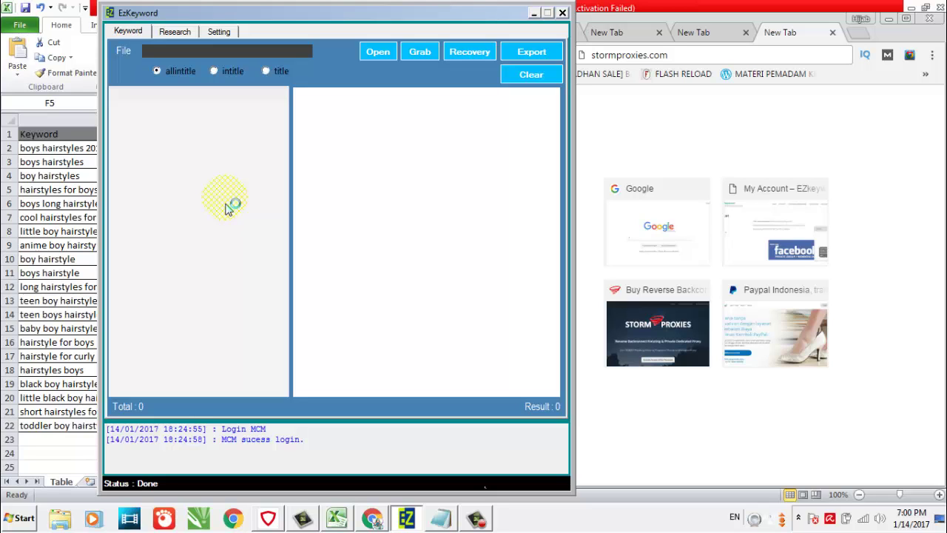
left_click(40, 231)
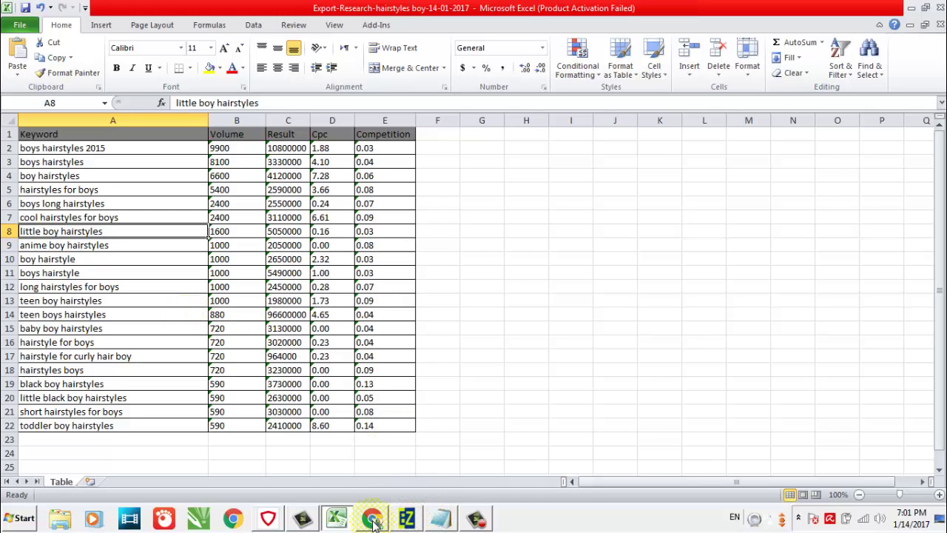
mouse_move(373, 522)
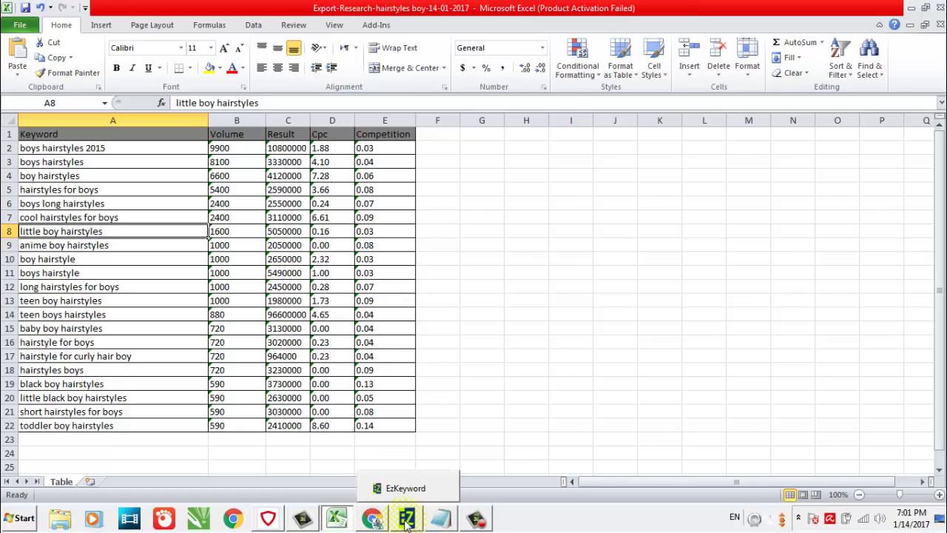
left_click(406, 518)
left_click(222, 31)
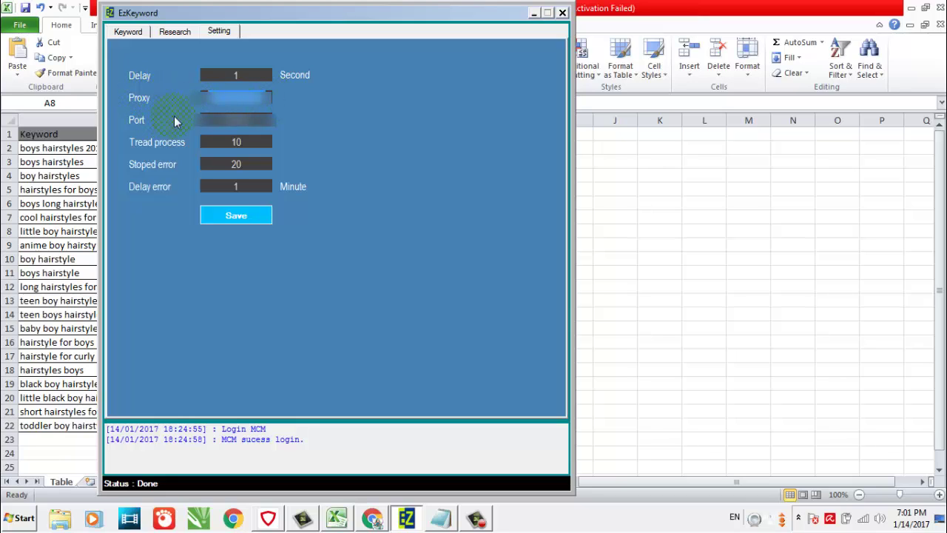
key("Tab")
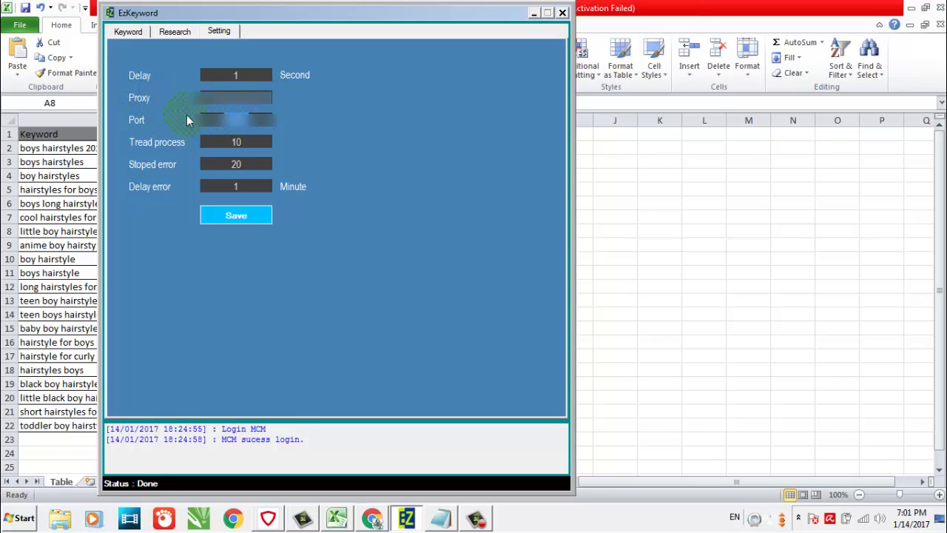
left_click(230, 215)
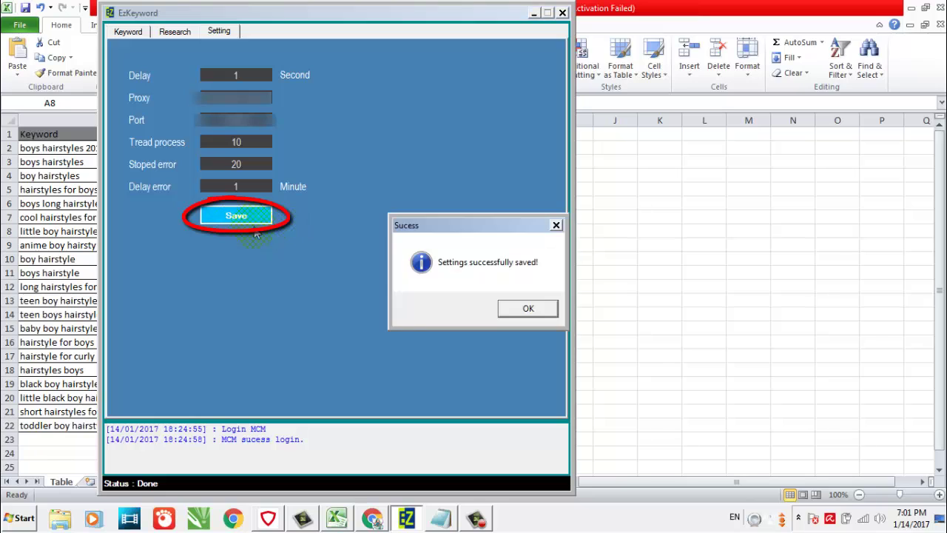
left_click(518, 307)
left_click(138, 34)
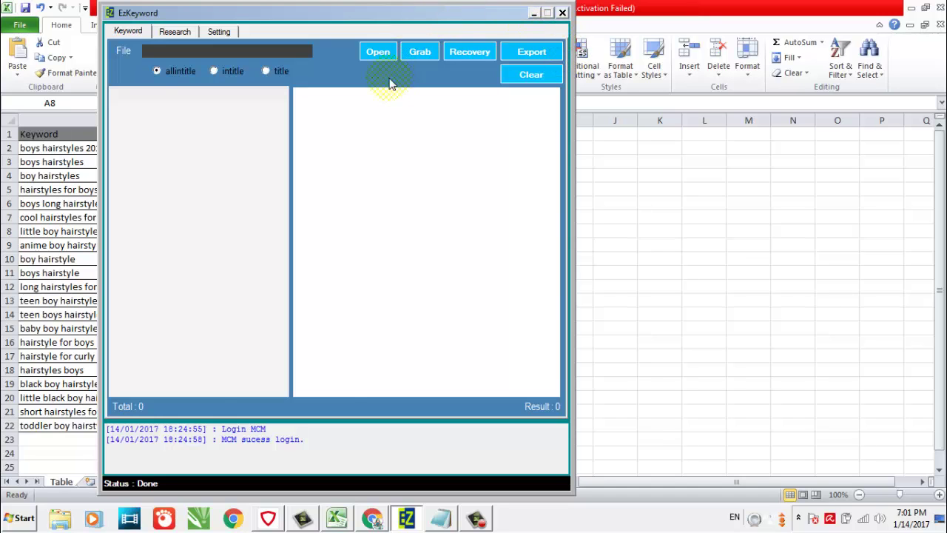
Step: Switch to Excel and close the hairstyles keyword research workbook
left_click(723, 153)
left_click(447, 175)
left_click(453, 149)
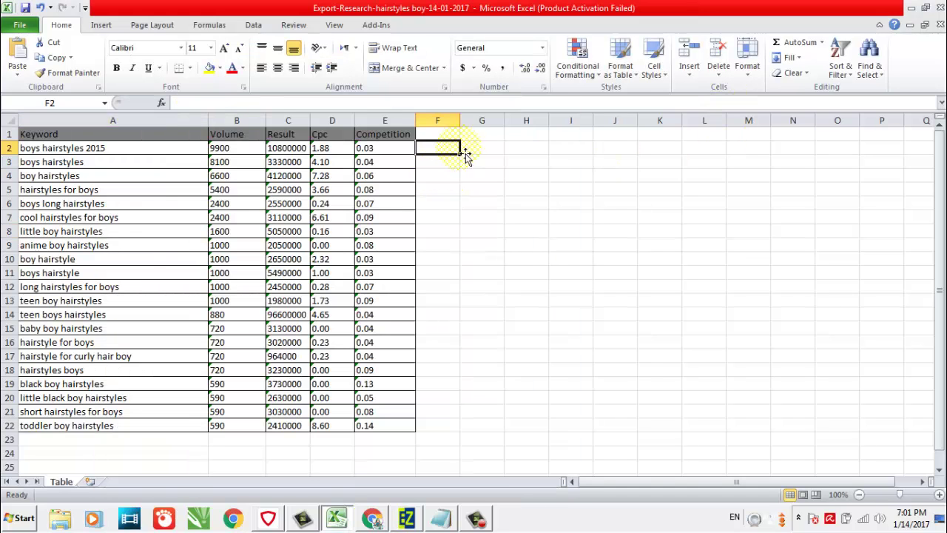
left_click(447, 133)
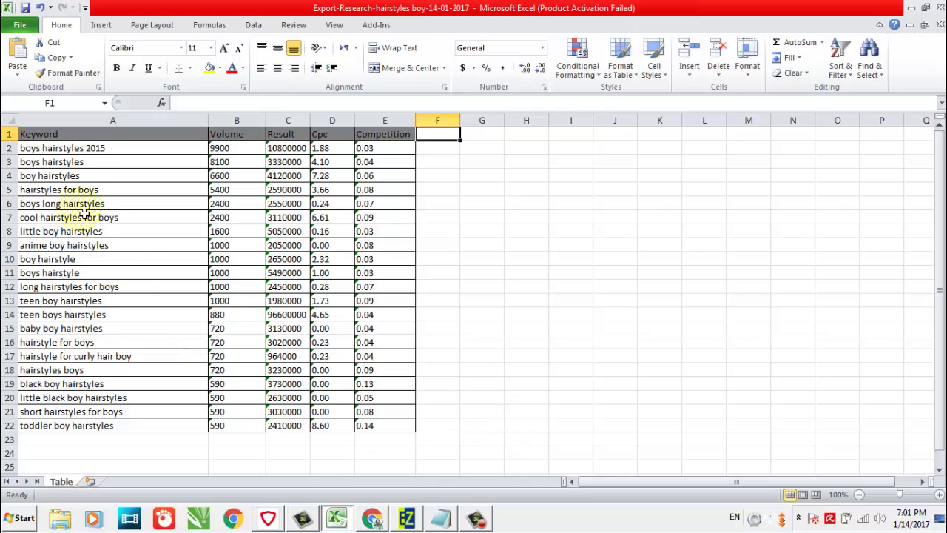
left_click(940, 9)
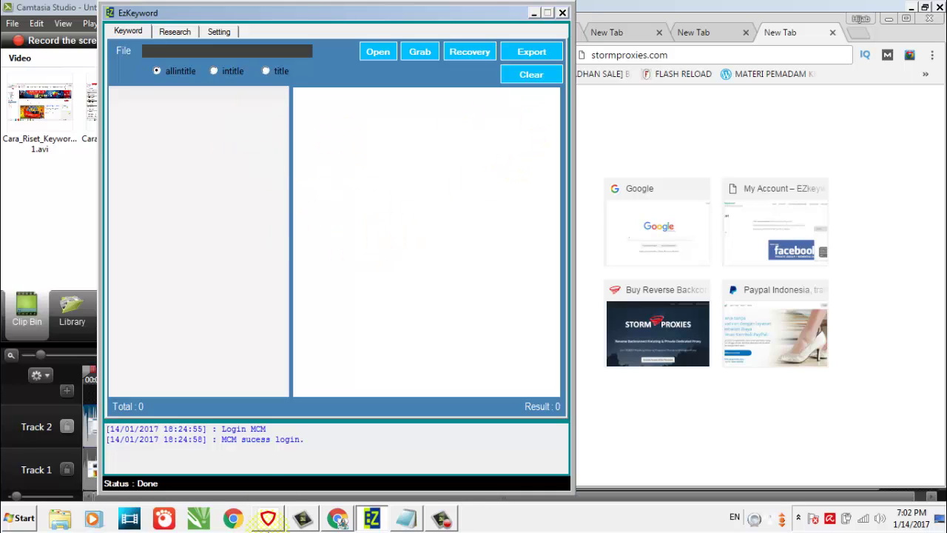
Step: Import the Export-Research workbook modified 1/14/2017 7:01 PM from the export folder into EzKeyword's keyword list
left_click(375, 67)
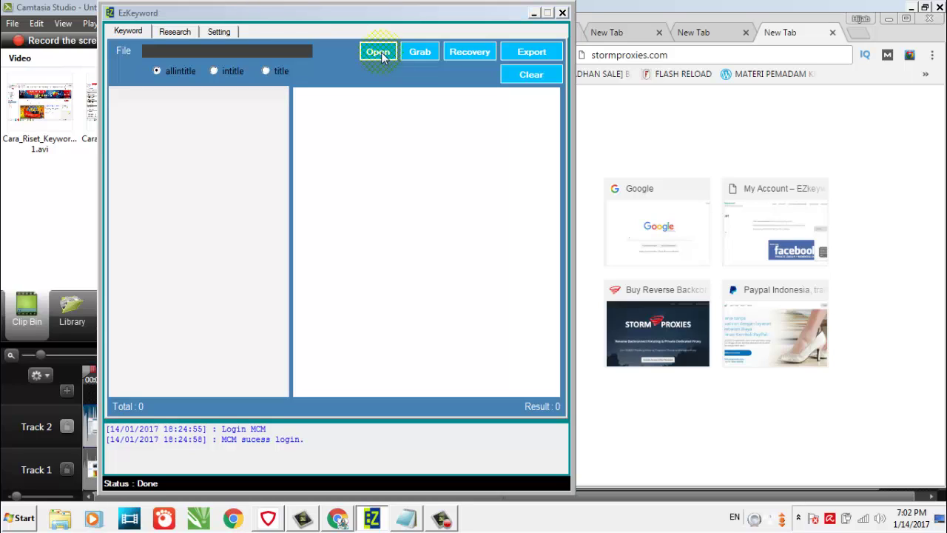
left_click(382, 53)
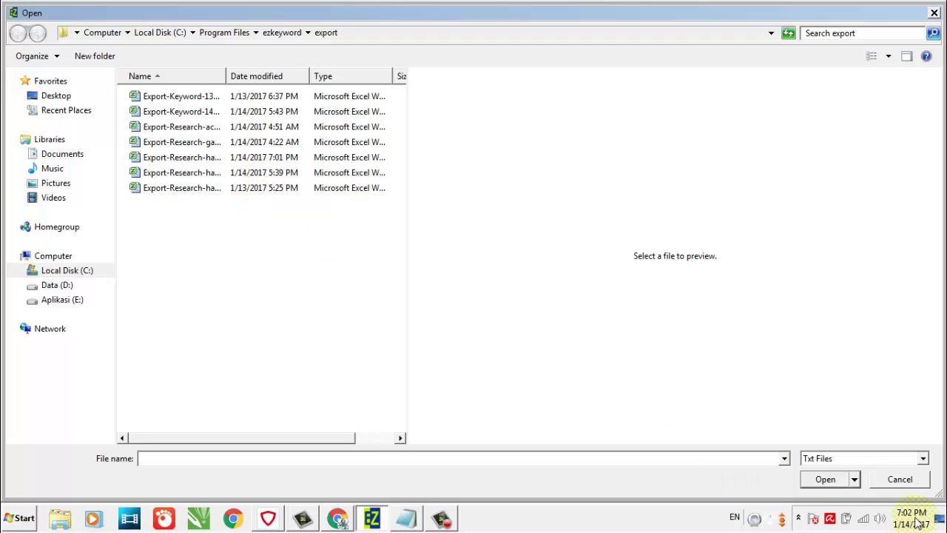
mouse_move(905, 521)
left_click(250, 159)
left_click(820, 479)
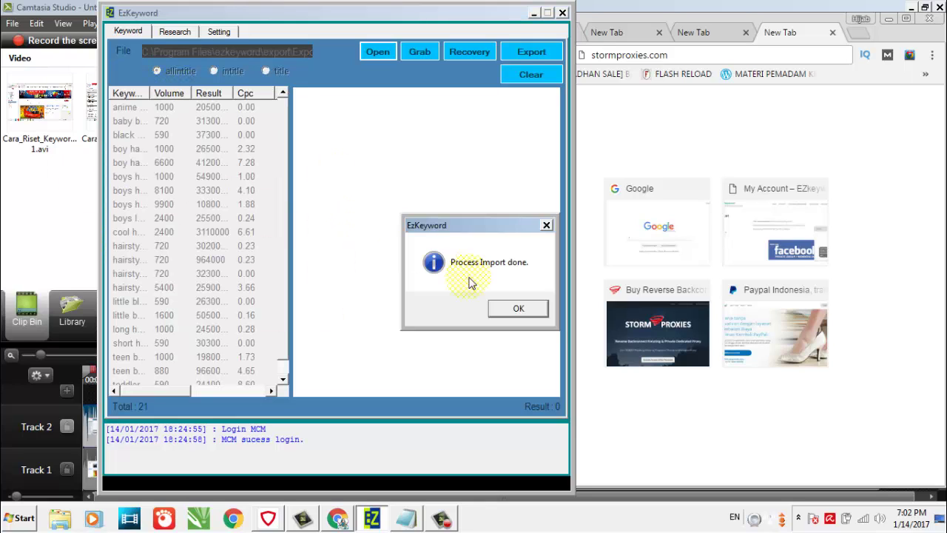
left_click(518, 308)
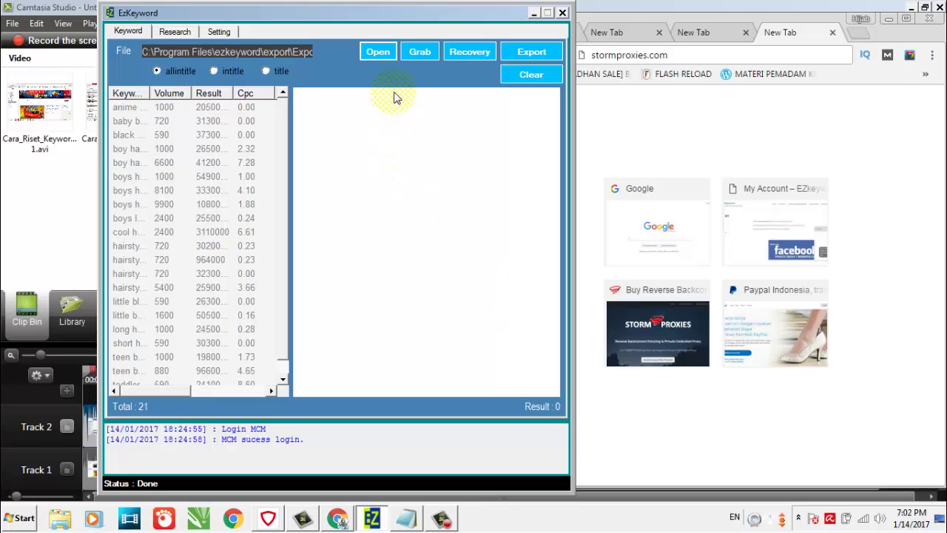
Step: Grab the allintitle data for every keyword in the imported list
left_click(422, 62)
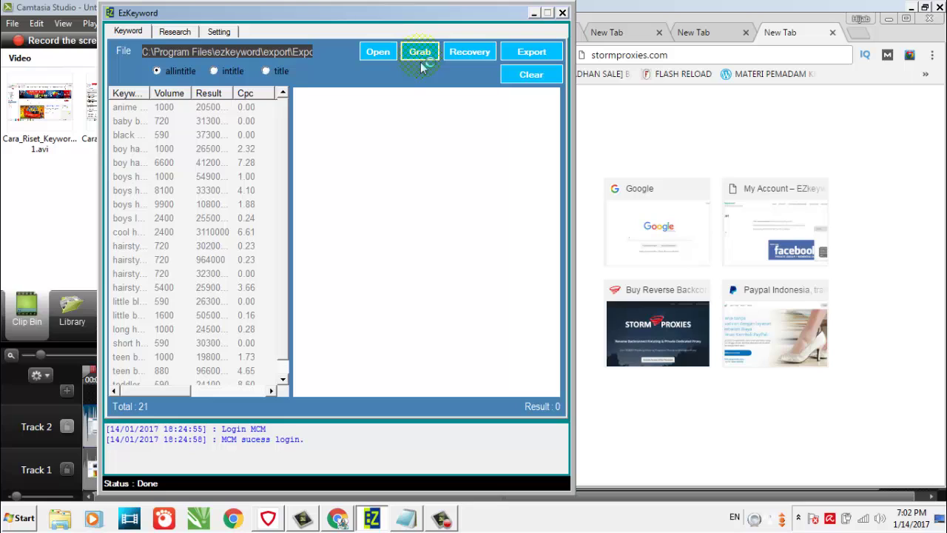
left_click(428, 80)
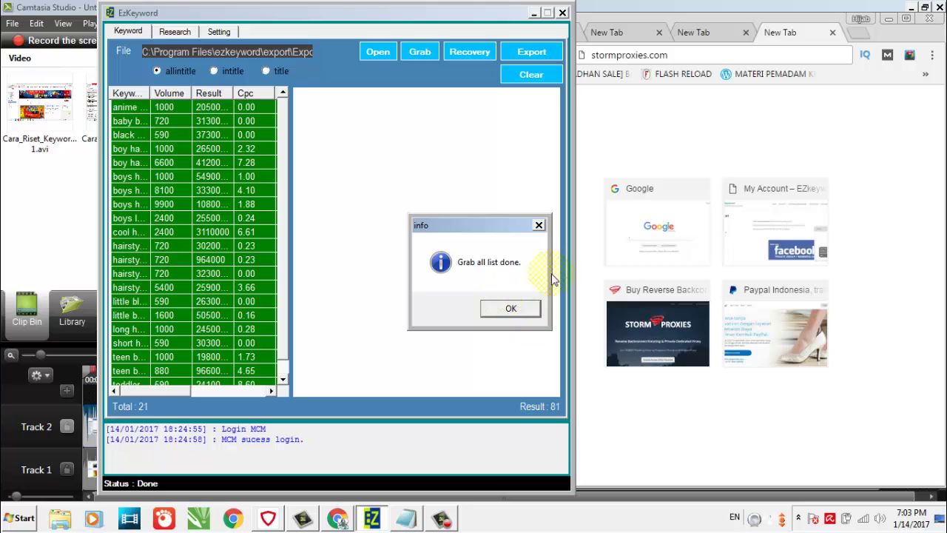
left_click(523, 310)
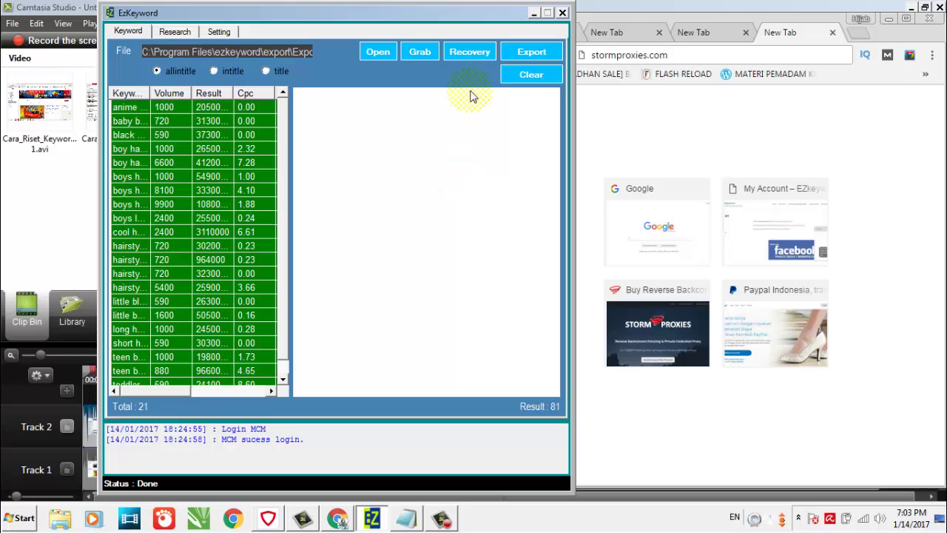
Step: Export the grabbed keyword results to Excel and fit the Description column's width to its text
left_click(532, 52)
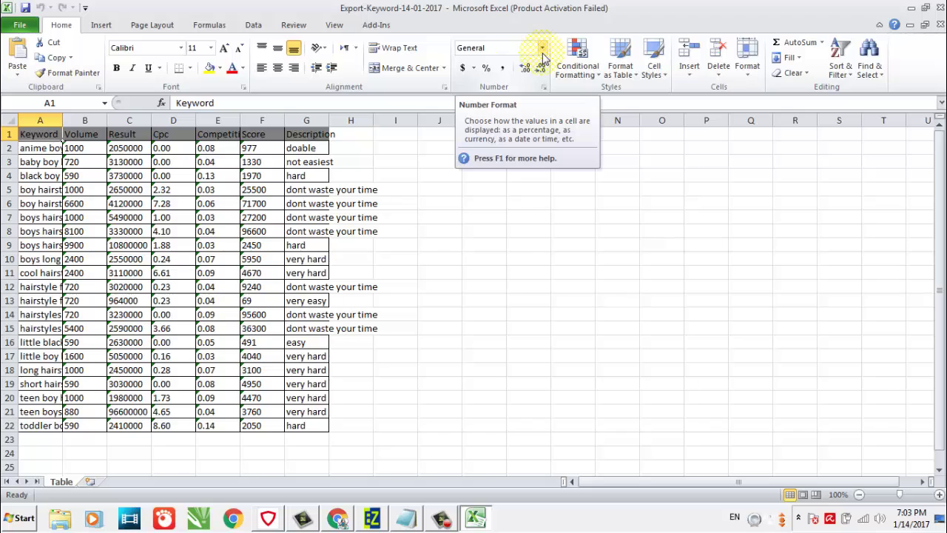
left_click(435, 261)
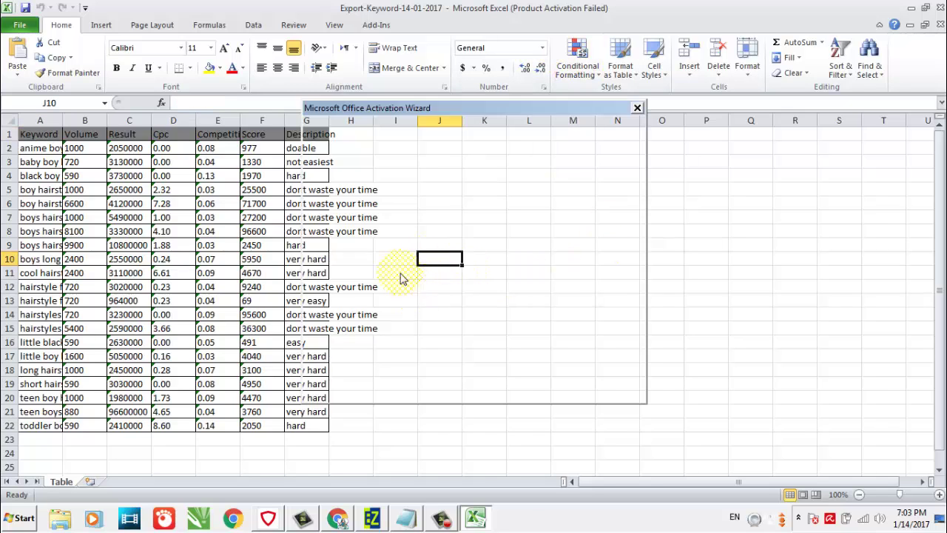
left_click(619, 391)
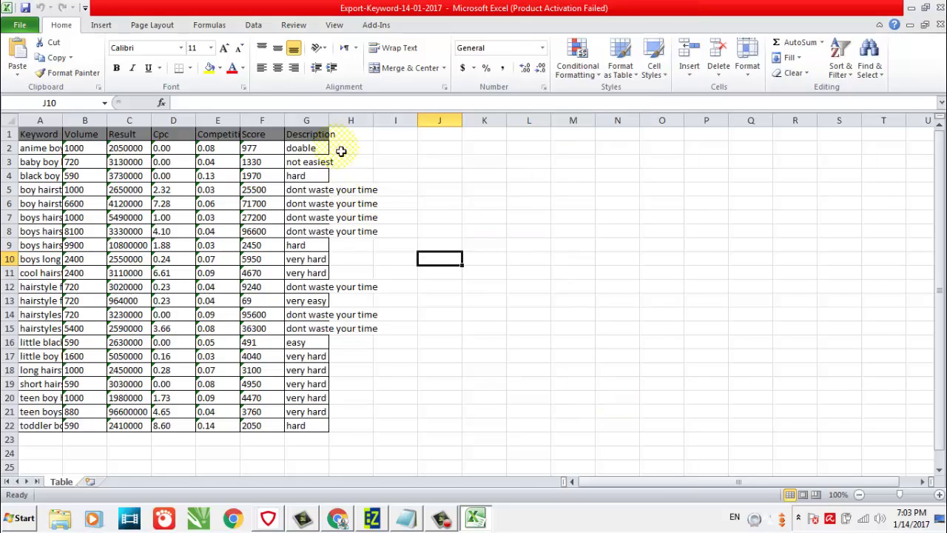
double_click(329, 120)
left_click(551, 193)
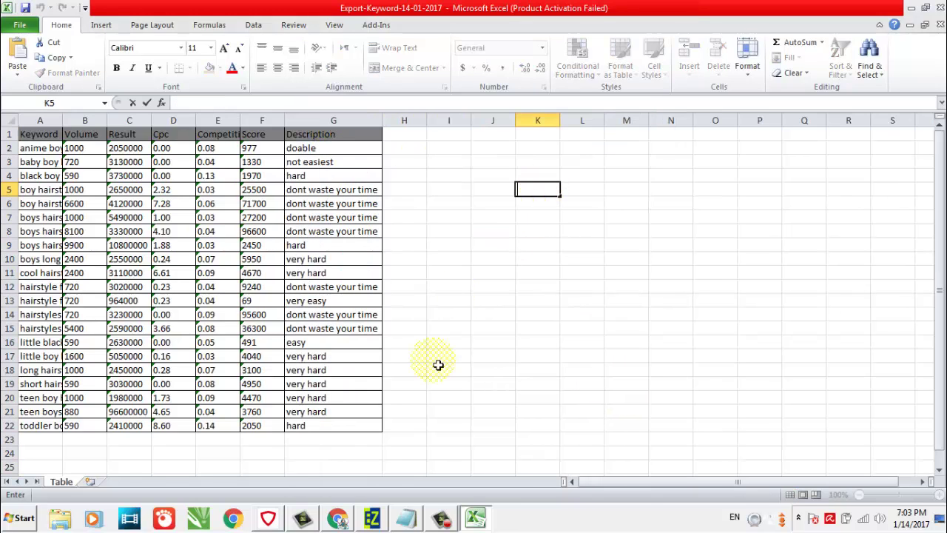
Step: Fit the Keyword column's width to its text so the full keywords can be read
left_click(39, 180)
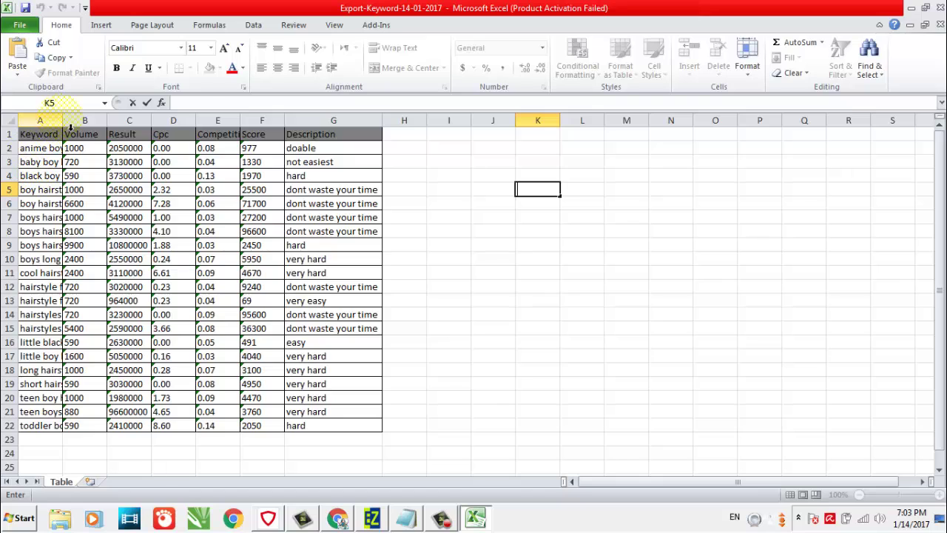
left_click(56, 120)
double_click(62, 120)
left_click(706, 221)
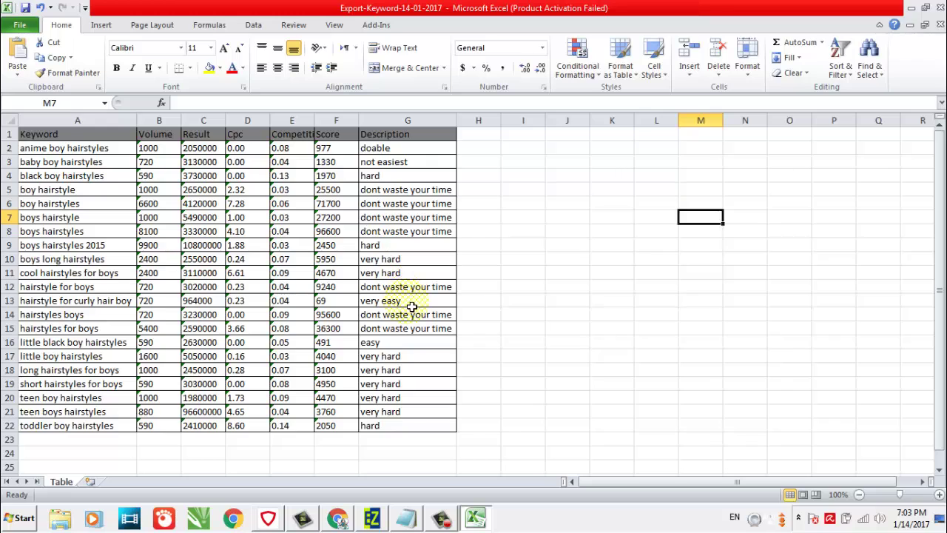
left_click(531, 288)
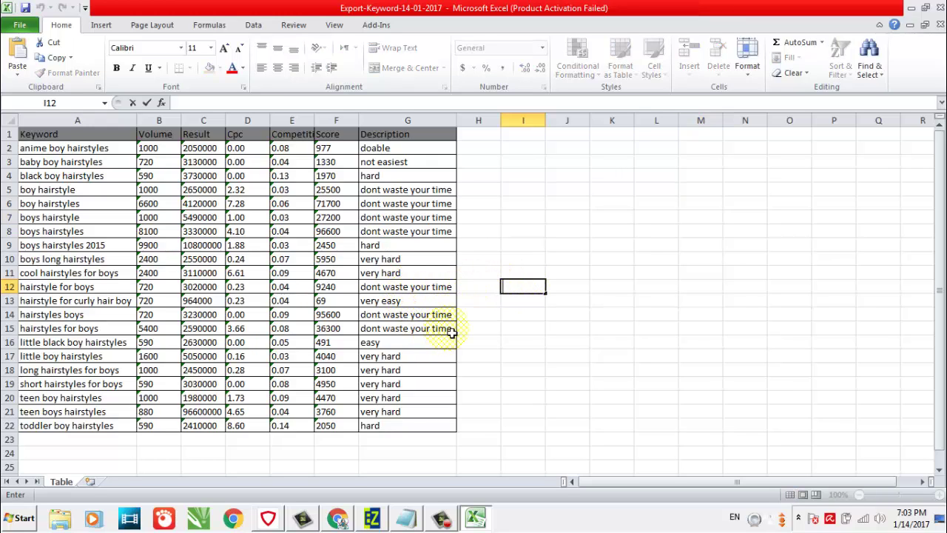
left_click(416, 308)
left_click(657, 217)
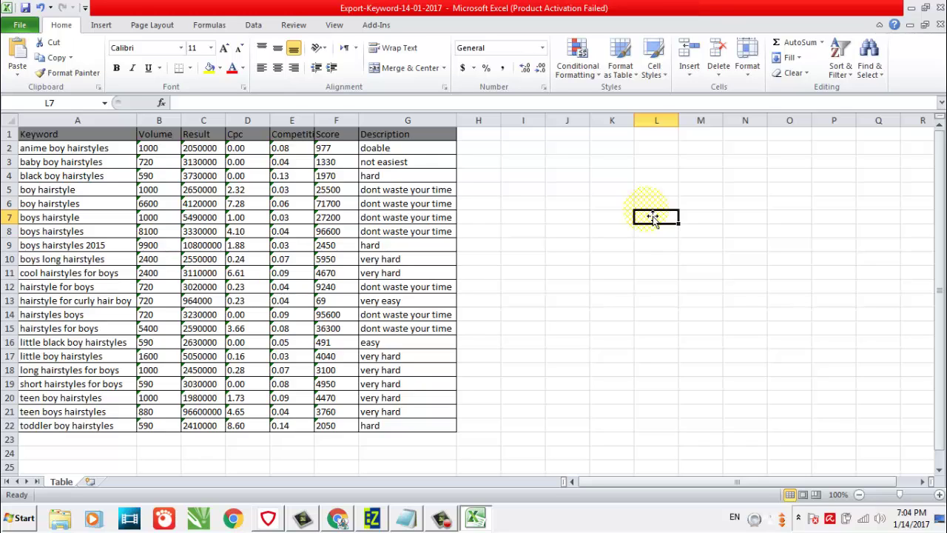
Step: Sort the keyword table by Volume from Z to A, treating anything that looks like a number as a number
left_click_drag(30, 120, 404, 160)
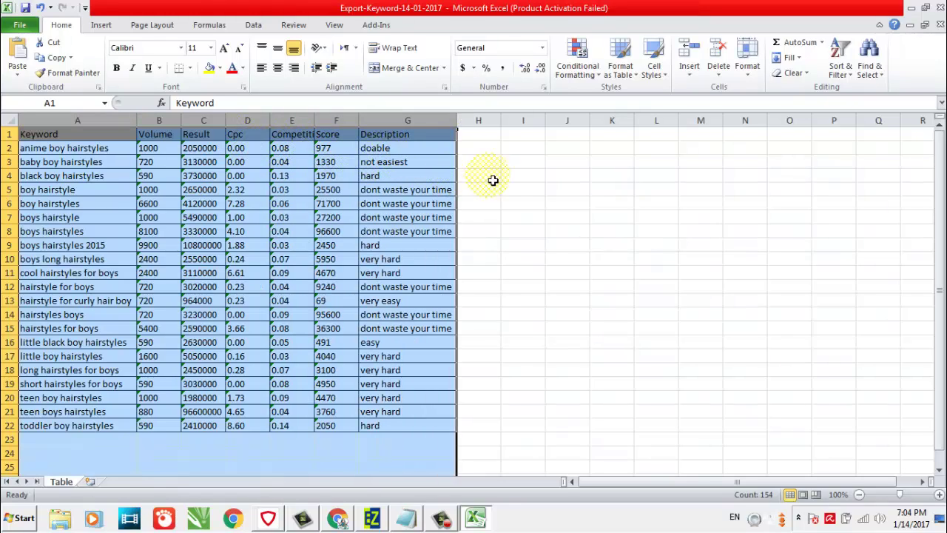
left_click(848, 72)
left_click(875, 121)
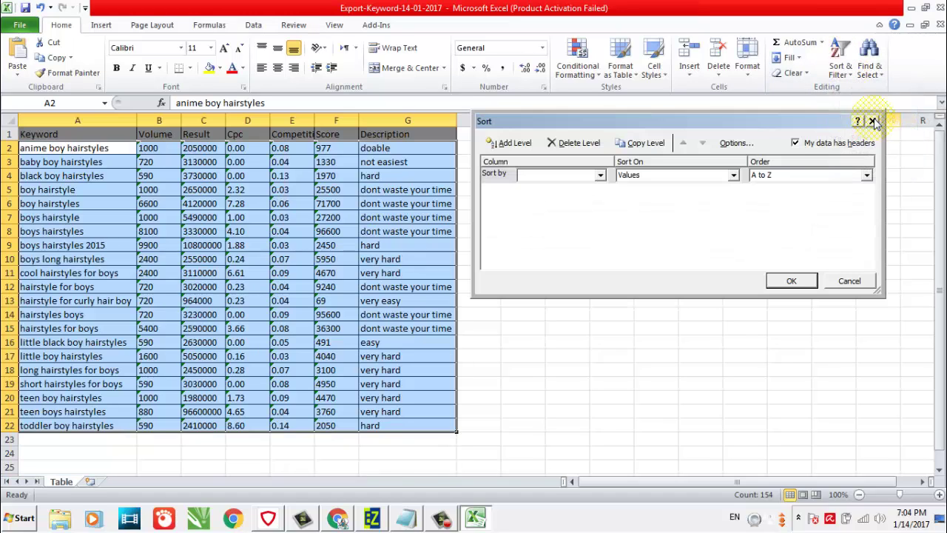
left_click(601, 178)
left_click(604, 180)
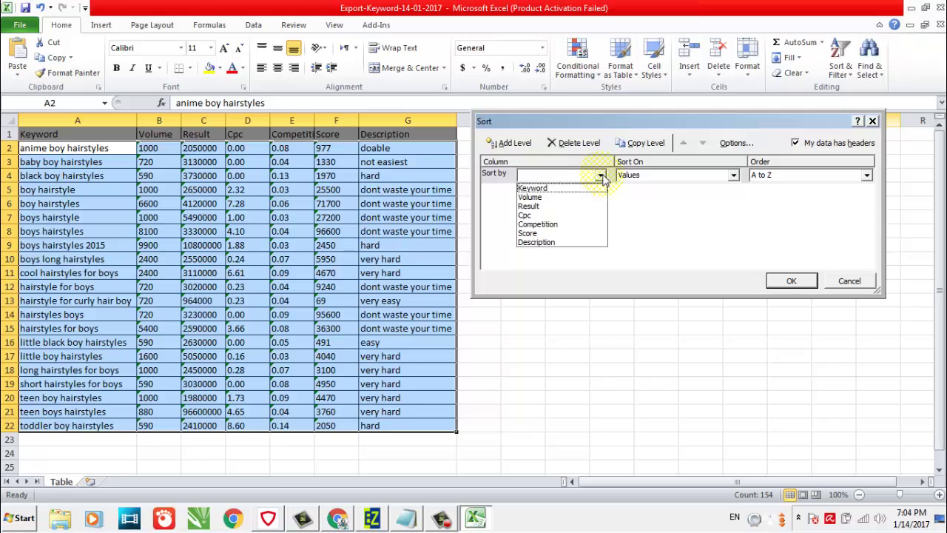
left_click(570, 197)
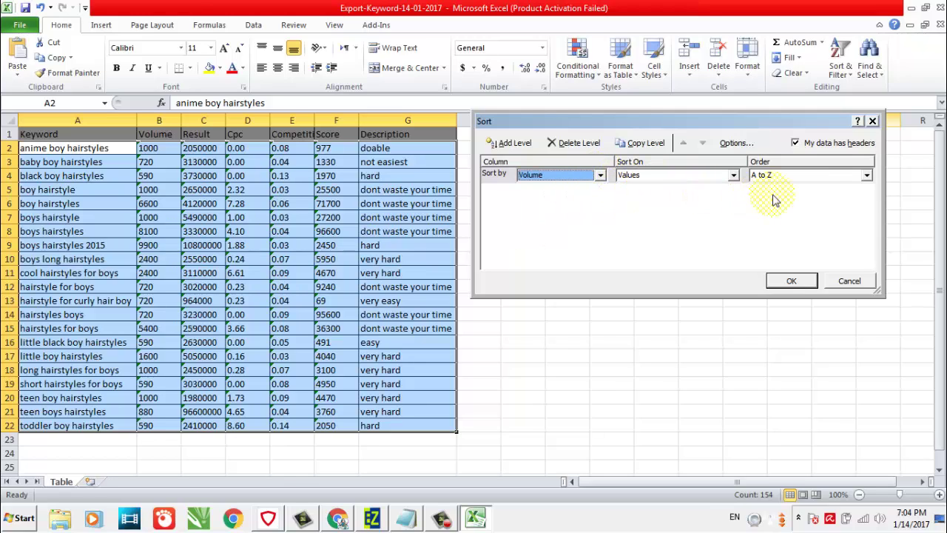
left_click(831, 178)
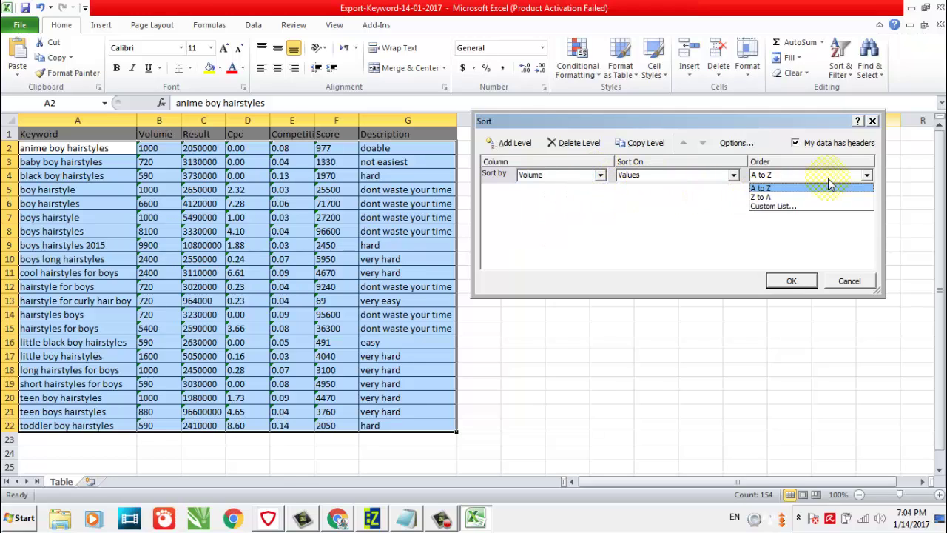
left_click(776, 198)
left_click(789, 281)
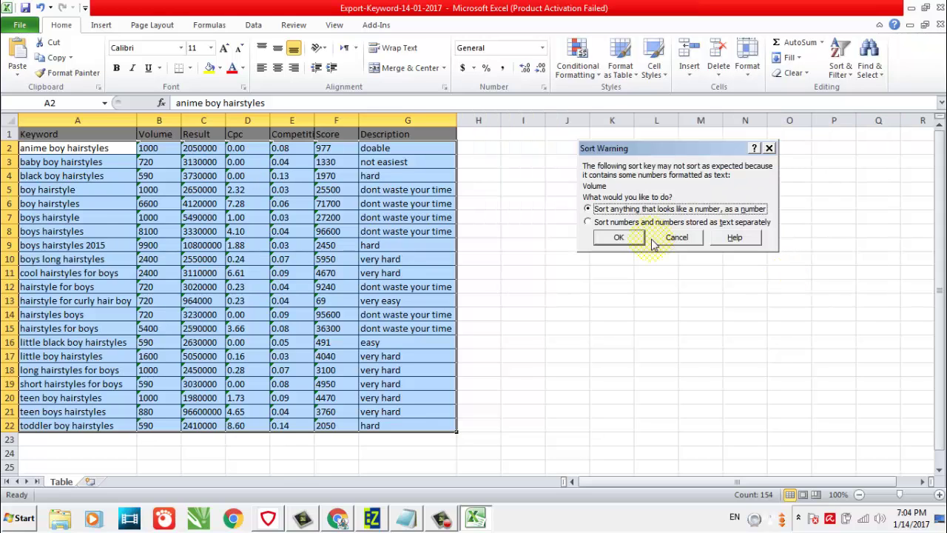
left_click(619, 237)
left_click(611, 162)
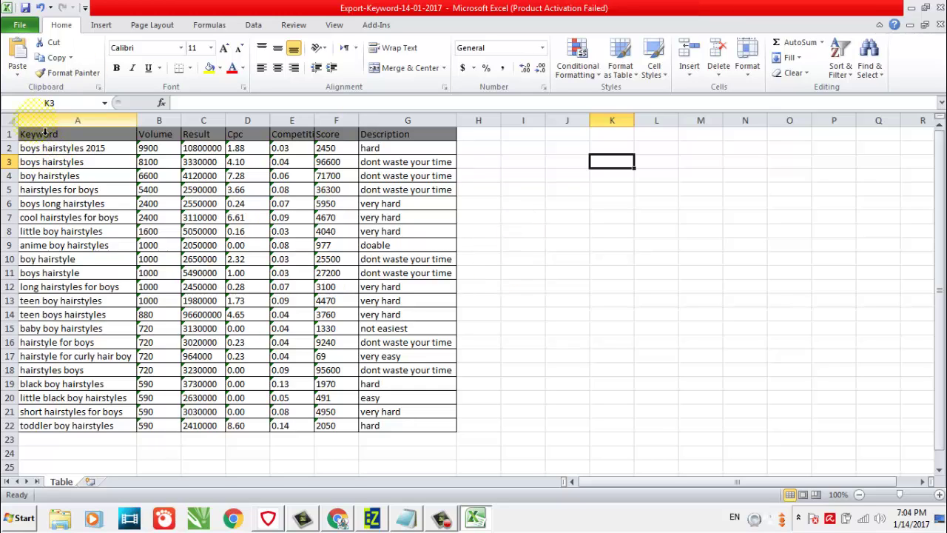
left_click(488, 137)
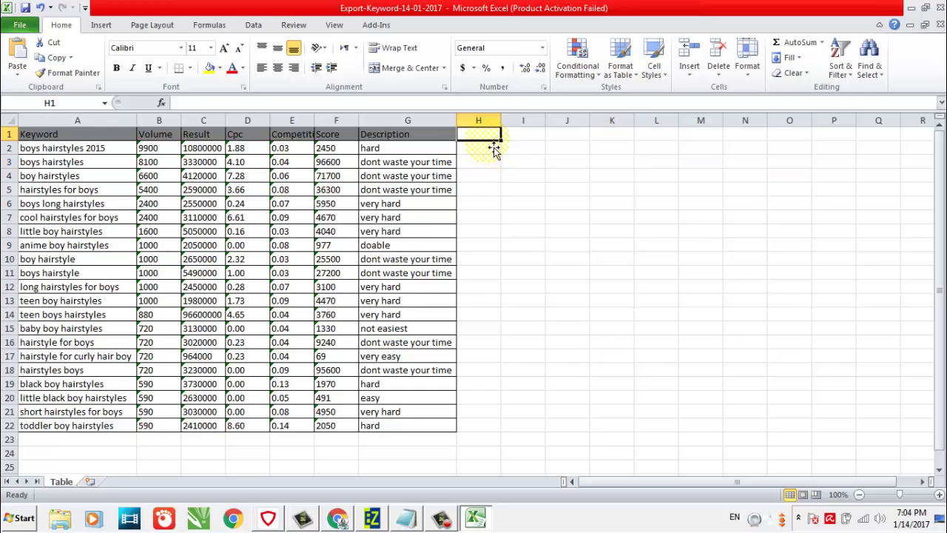
left_click(479, 149)
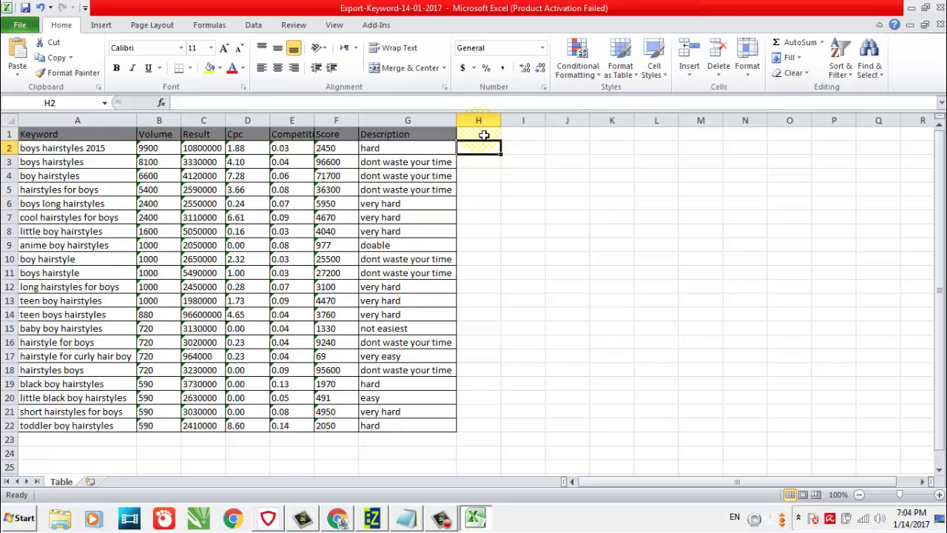
left_click(481, 162)
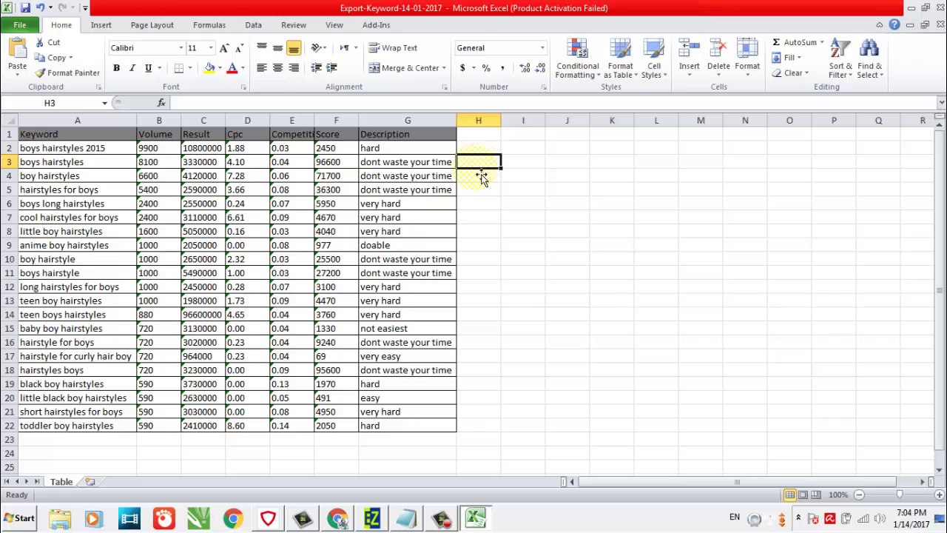
left_click(478, 178)
left_click(480, 190)
left_click(481, 218)
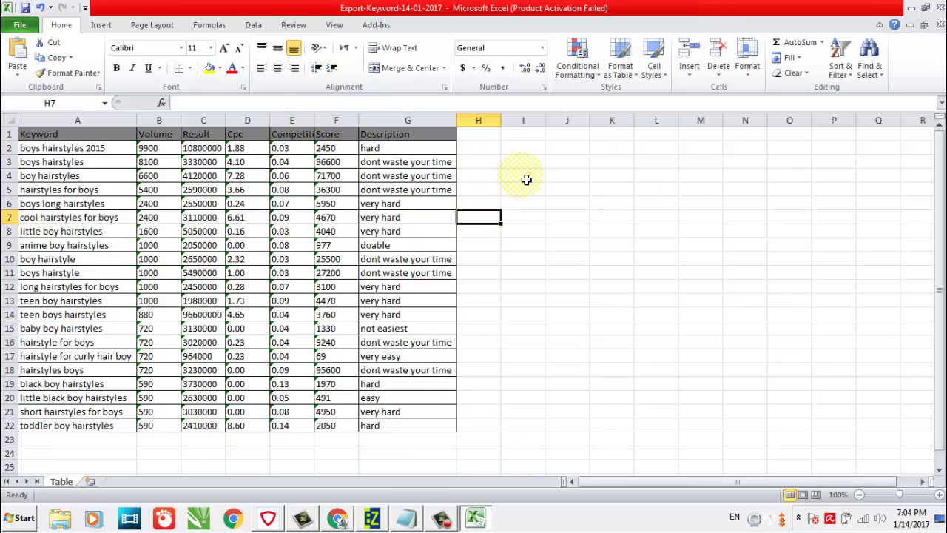
Step: Switch to the Ketentuan Riset Keyword notes in Notepad, review the volume, CPC, search result and ad competition criteria, and return to Excel
left_click(405, 518)
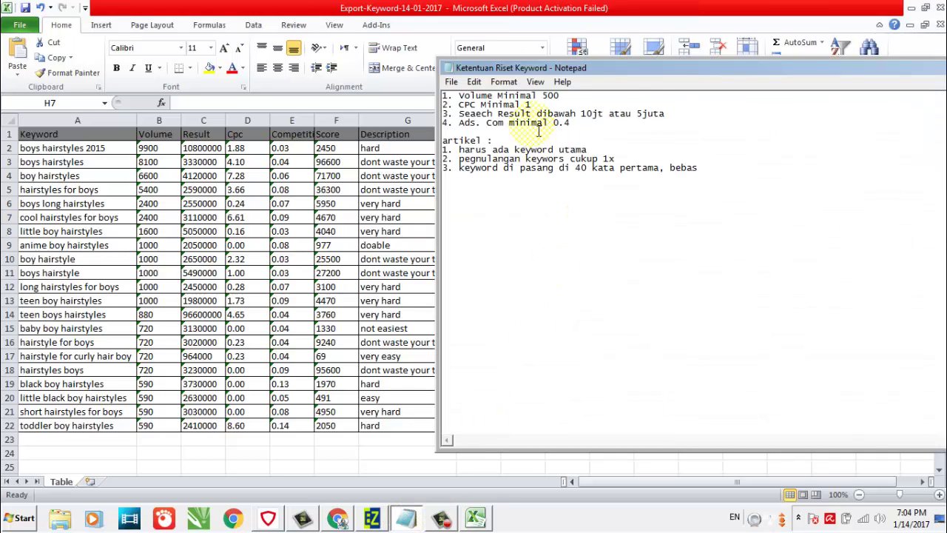
left_click_drag(638, 75, 644, 120)
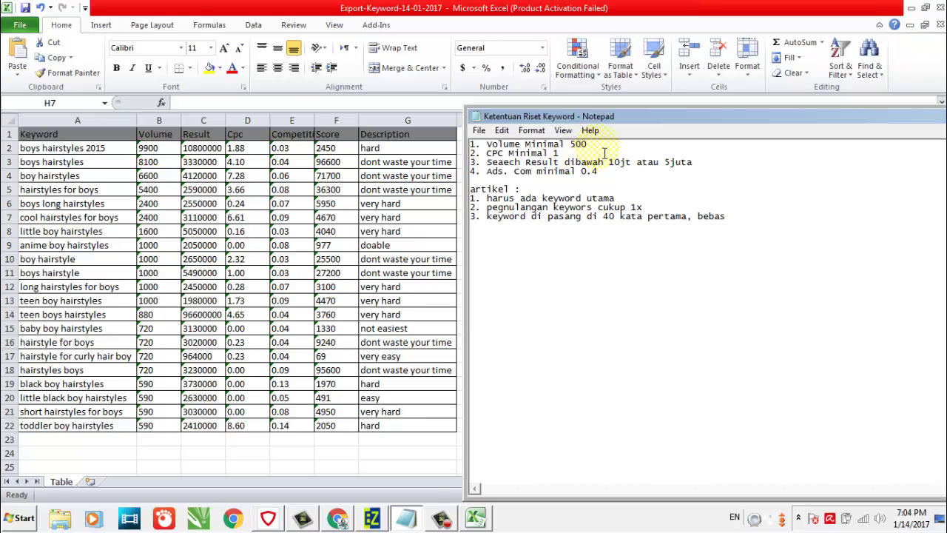
left_click_drag(592, 145, 459, 143)
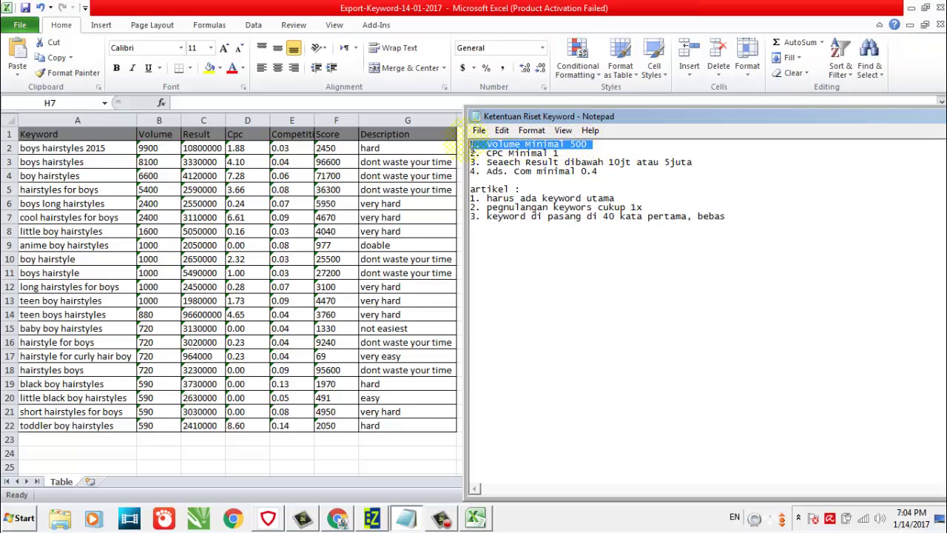
left_click(596, 155)
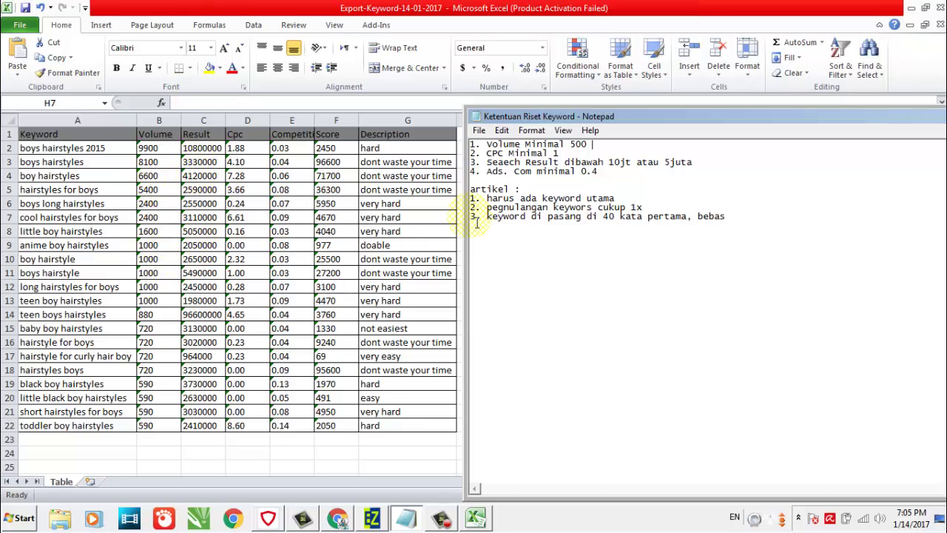
left_click_drag(577, 157, 496, 157)
left_click(601, 171)
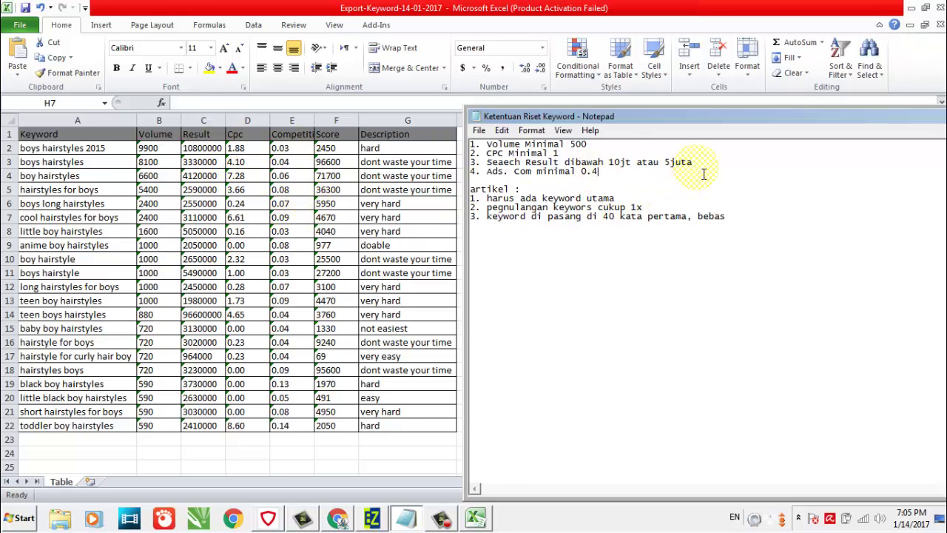
left_click_drag(704, 174, 522, 155)
left_click(627, 184)
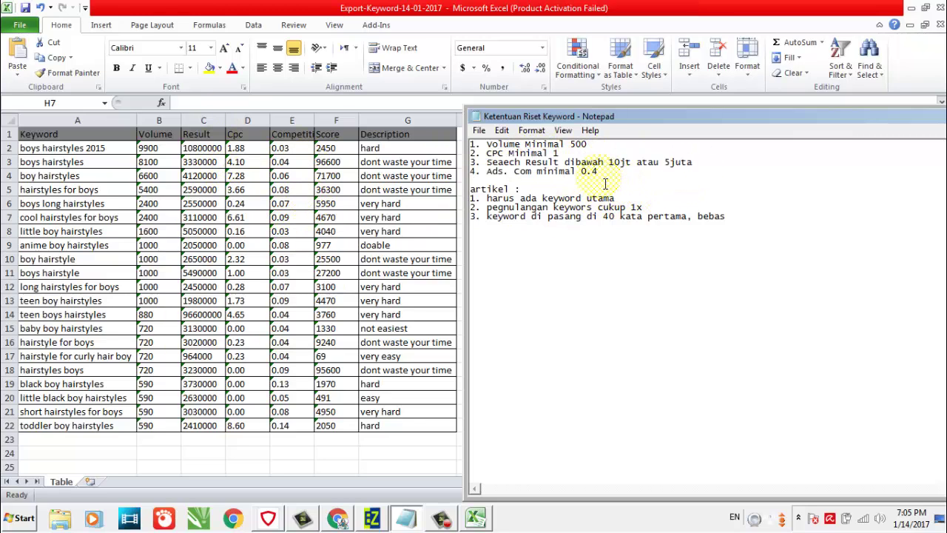
left_click(362, 459)
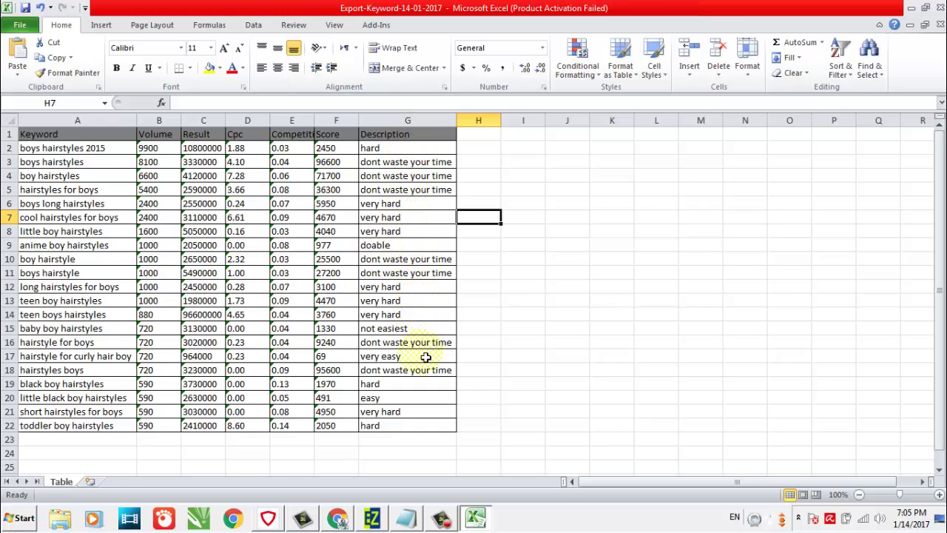
double_click(588, 316)
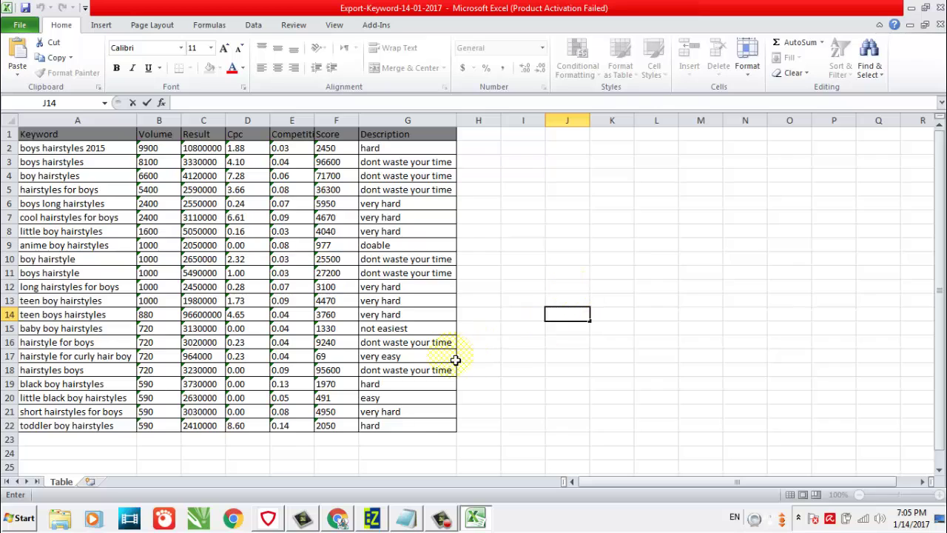
left_click(413, 402)
left_click(522, 412)
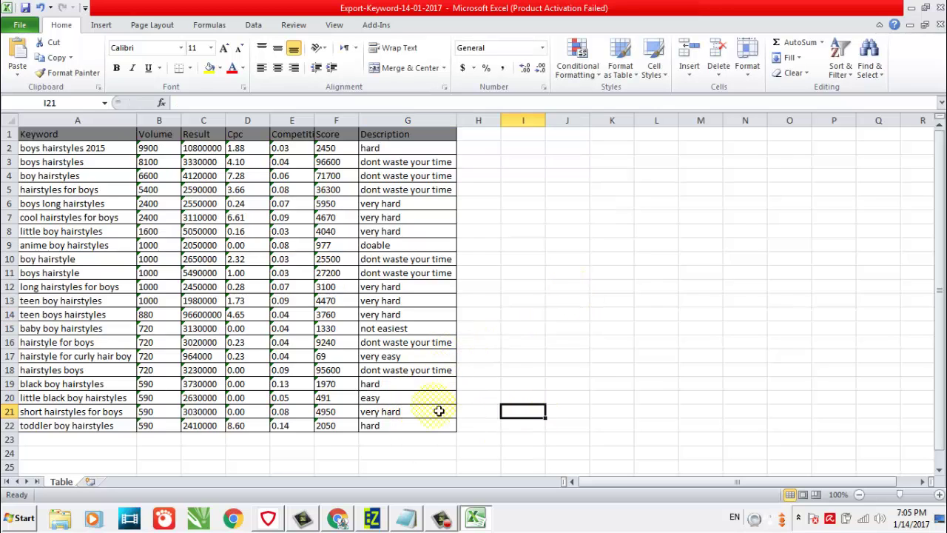
Step: Fill the Description cells rated easy (G20) and very easy (G17) with light green
left_click(389, 403)
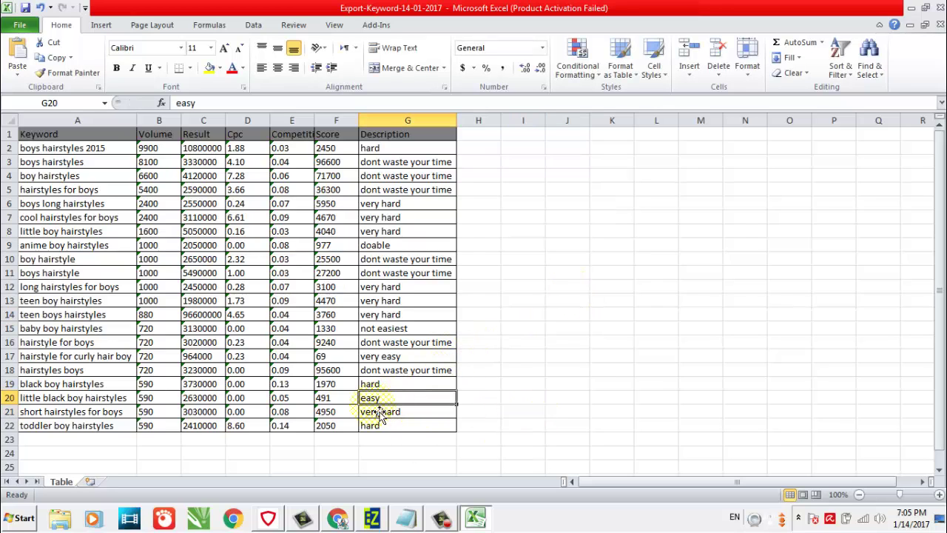
left_click(221, 68)
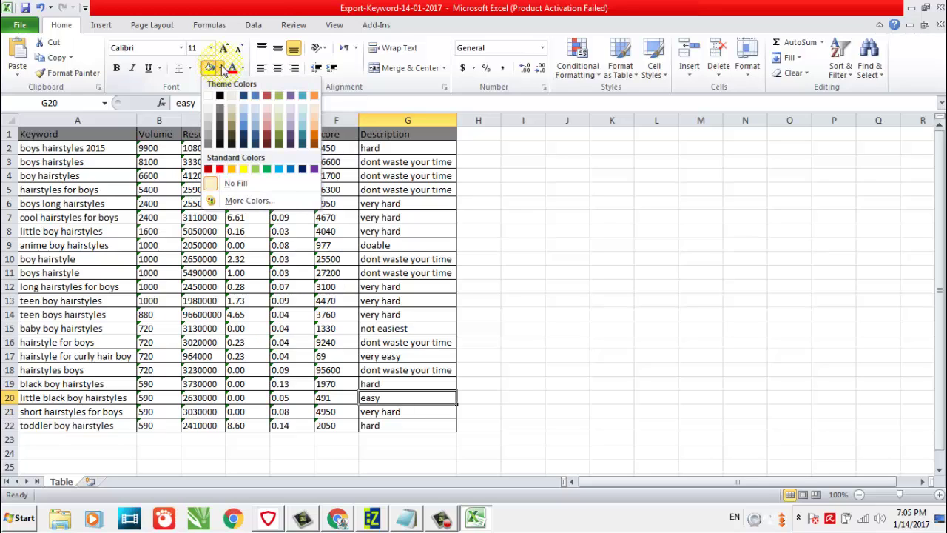
double_click(259, 172)
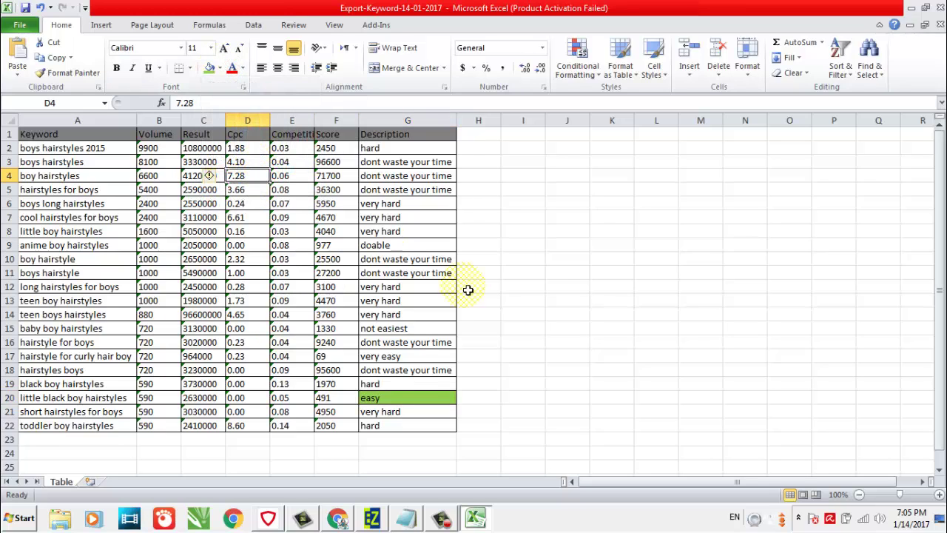
left_click(567, 300)
left_click(407, 357)
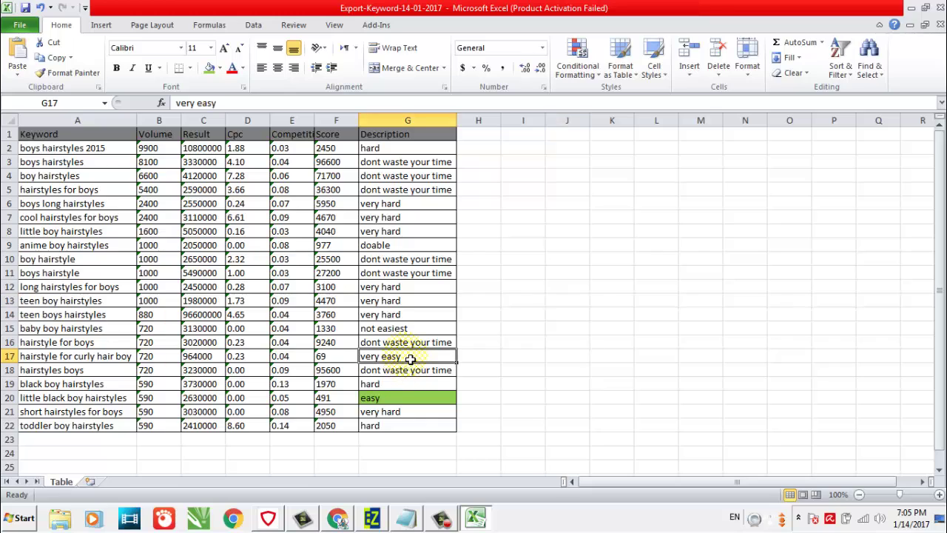
left_click(210, 68)
left_click(701, 245)
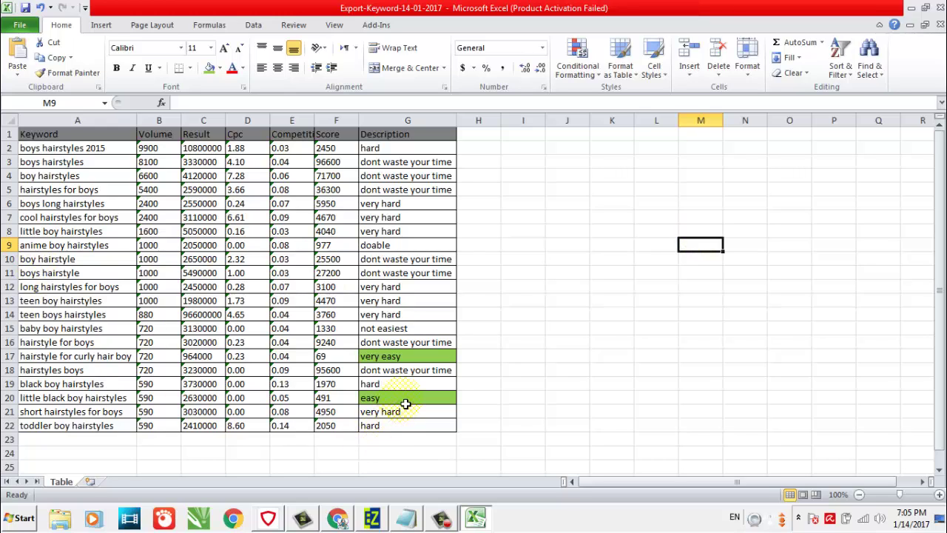
left_click(552, 425)
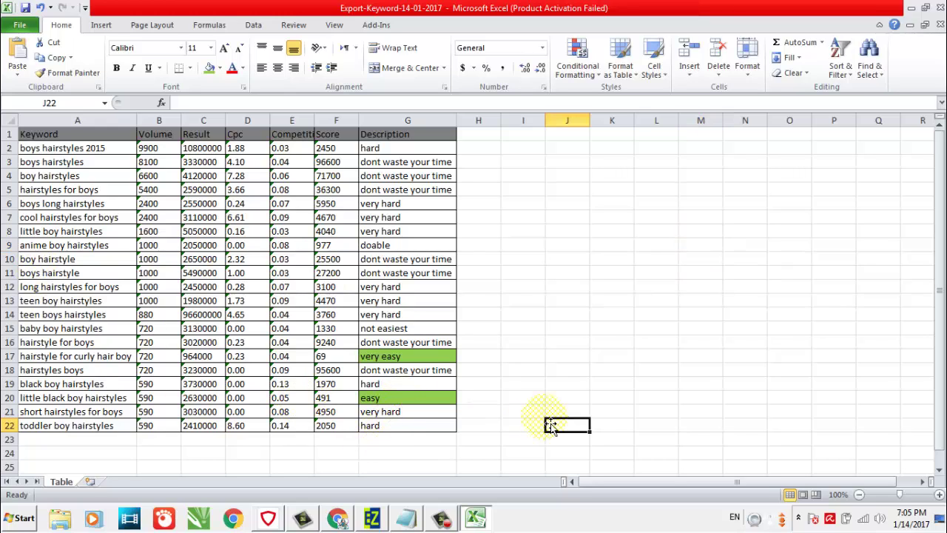
left_click(438, 361)
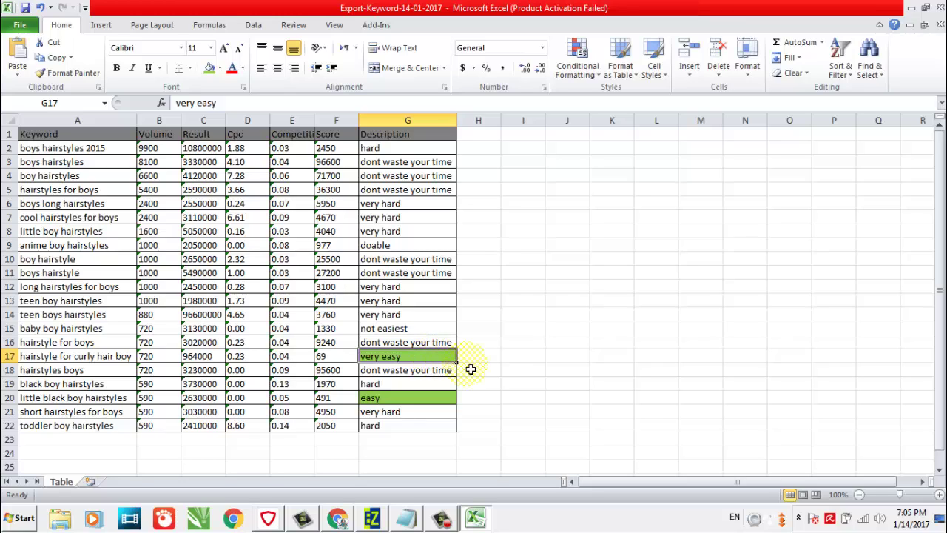
double_click(567, 340)
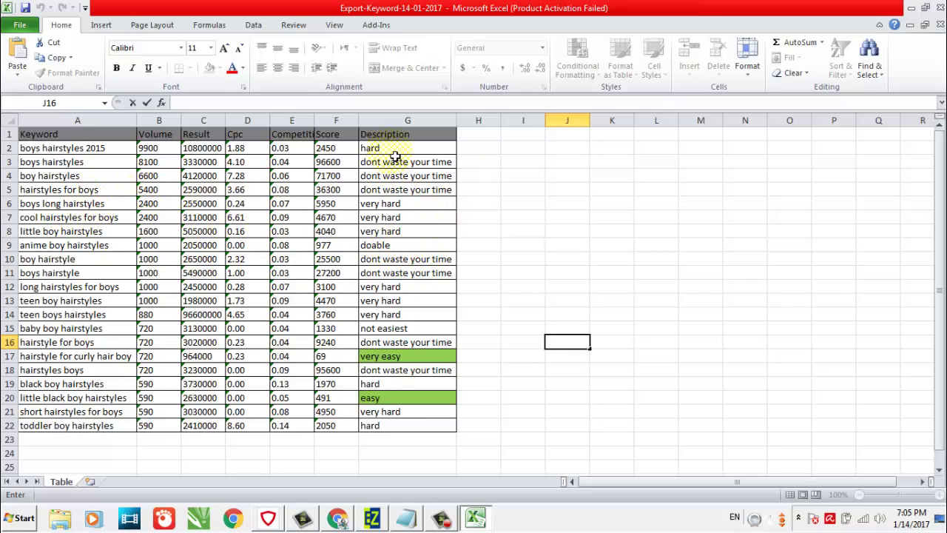
left_click(404, 400)
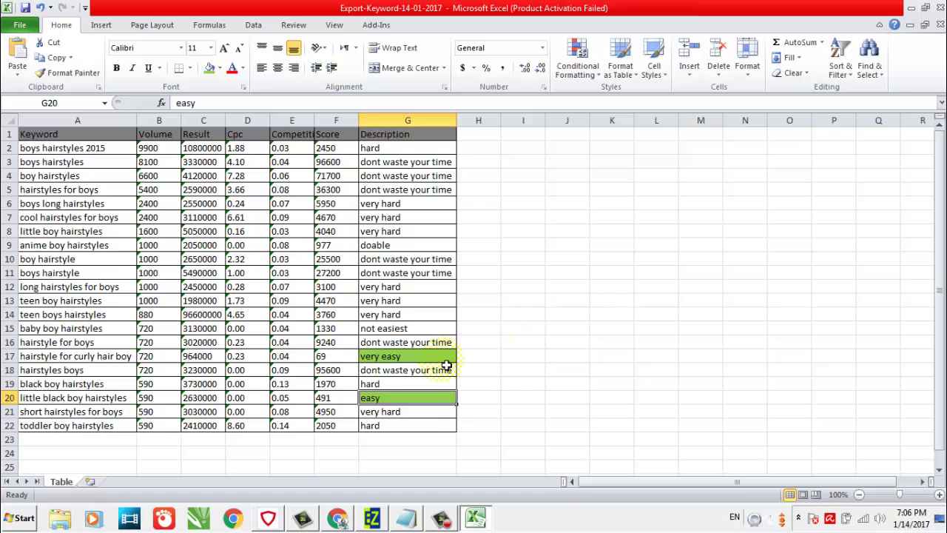
left_click(381, 356)
left_click(656, 272)
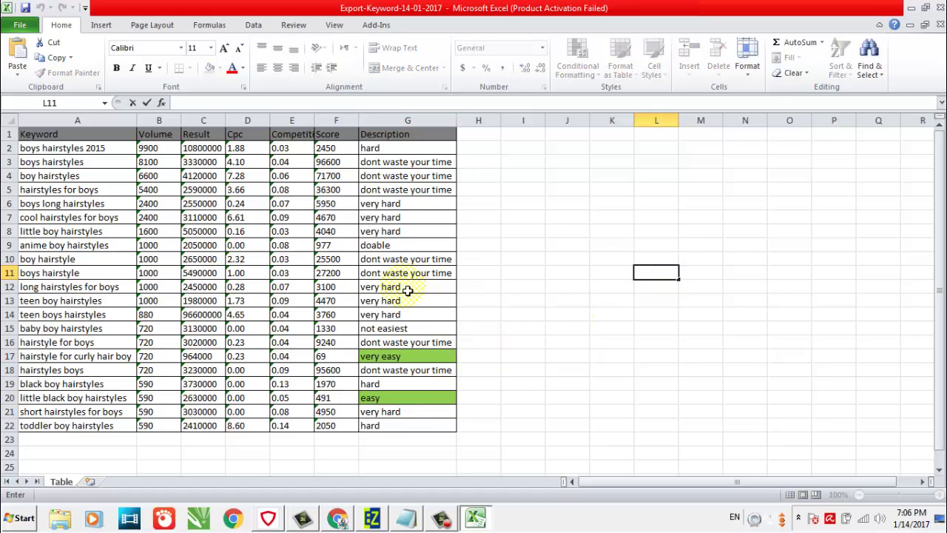
Step: Delete the entire rows 2 to 16, from boys hairstyles 2015 down to hairstyle for boys
left_click_drag(10, 151, 10, 344)
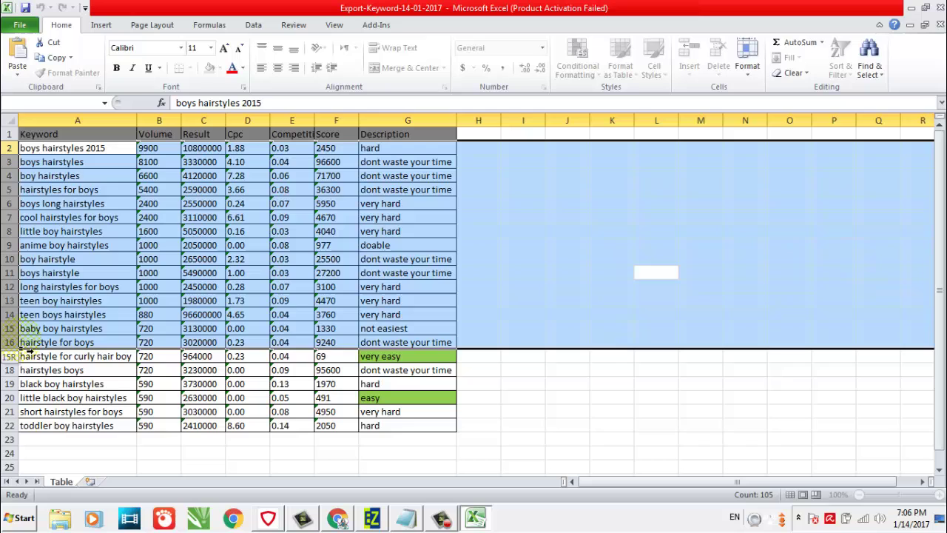
right_click(22, 172)
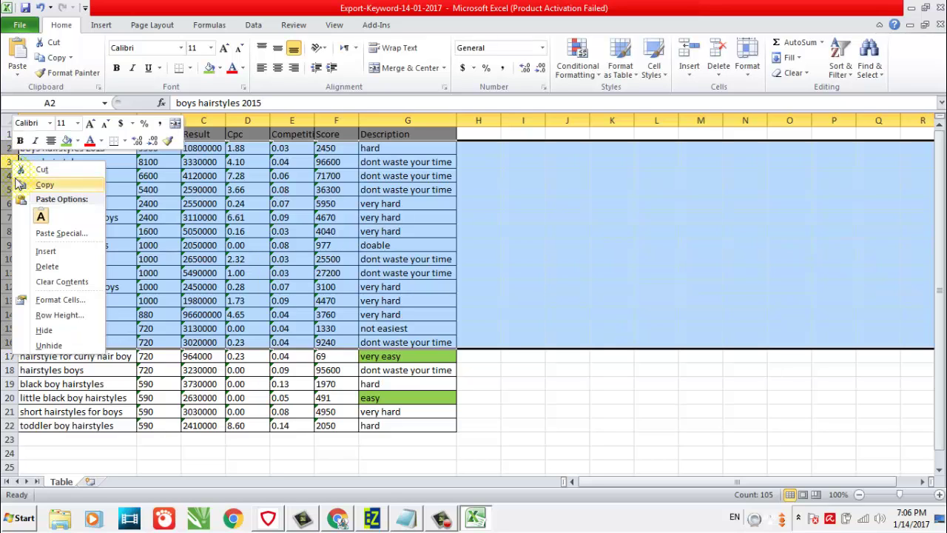
left_click(63, 268)
left_click(701, 135)
Step: Delete the hairstyles boys and black boy hairstyles rows between the two green-marked keywords
left_click_drag(10, 163, 15, 177)
left_click_drag(15, 176, 14, 175)
right_click(13, 166)
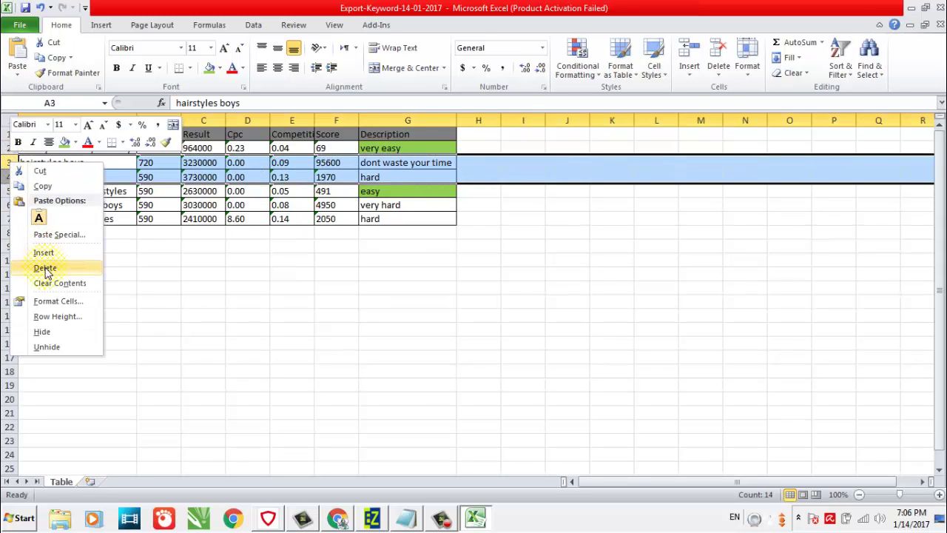
left_click(48, 268)
Step: Delete the short hairstyles for boys and toddler boy hairstyles rows below the green-marked keywords
left_click(15, 178)
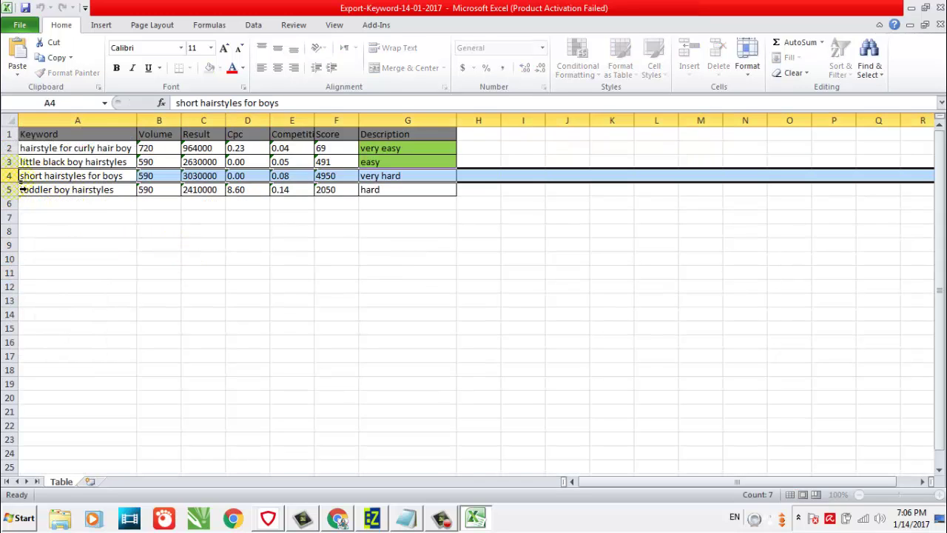
left_click(16, 189)
left_click(15, 176)
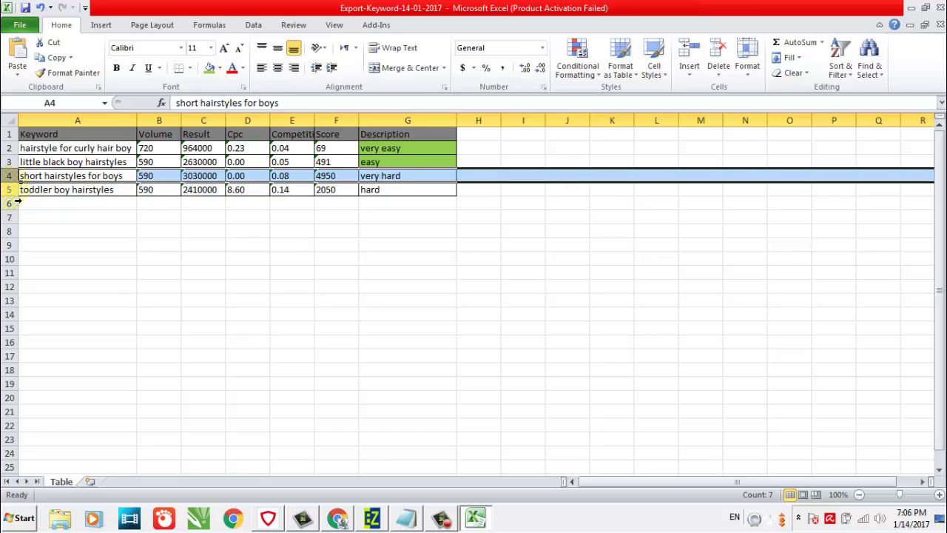
left_click(16, 190)
left_click(15, 176)
mouse_move(13, 183)
left_mouse_down()
mouse_move(18, 199)
mouse_move(12, 190)
left_mouse_up()
left_click(17, 192)
left_click(14, 177)
key("ctrl+z")
right_click(9, 182)
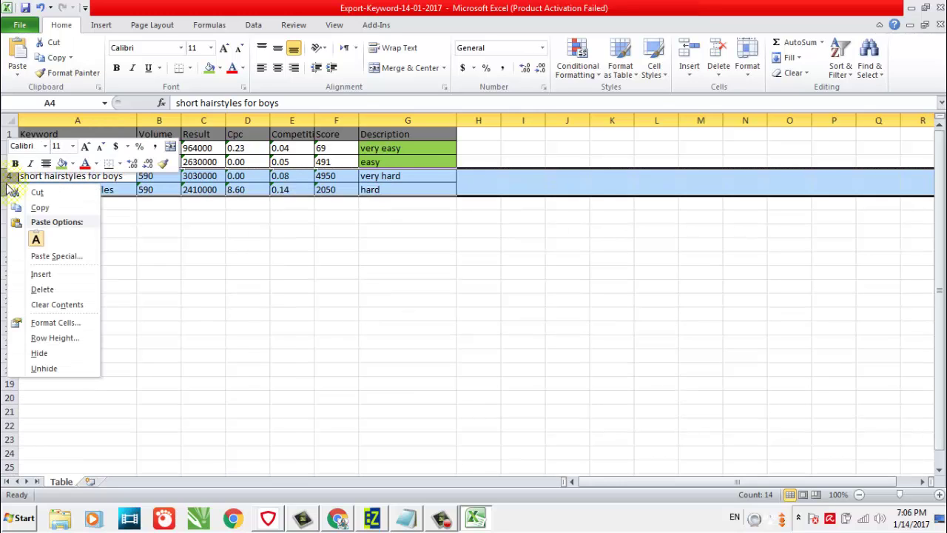
left_click(73, 290)
double_click(476, 272)
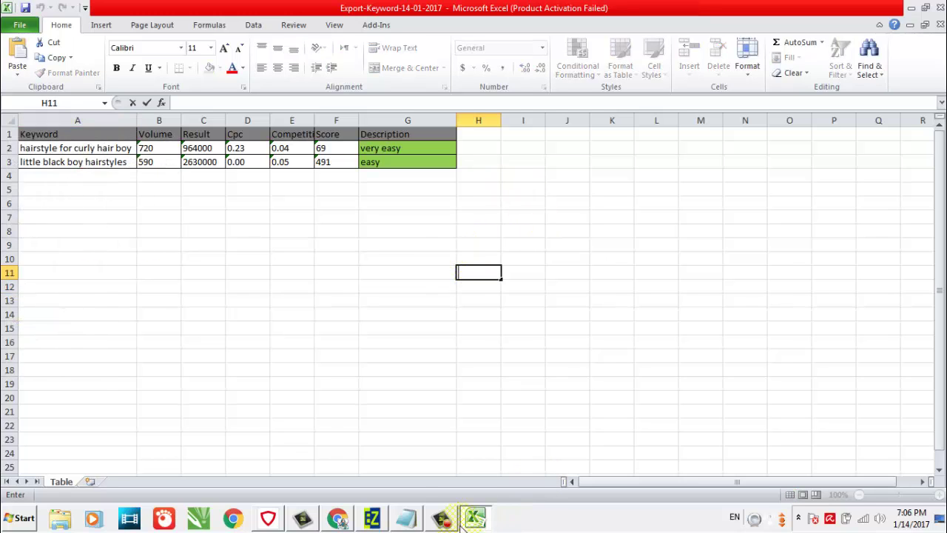
Step: Place the Ketentuan Riset Keyword notes in Notepad beside the table and check little black boy hairstyles against the volume and CPC minimums
left_click(408, 518)
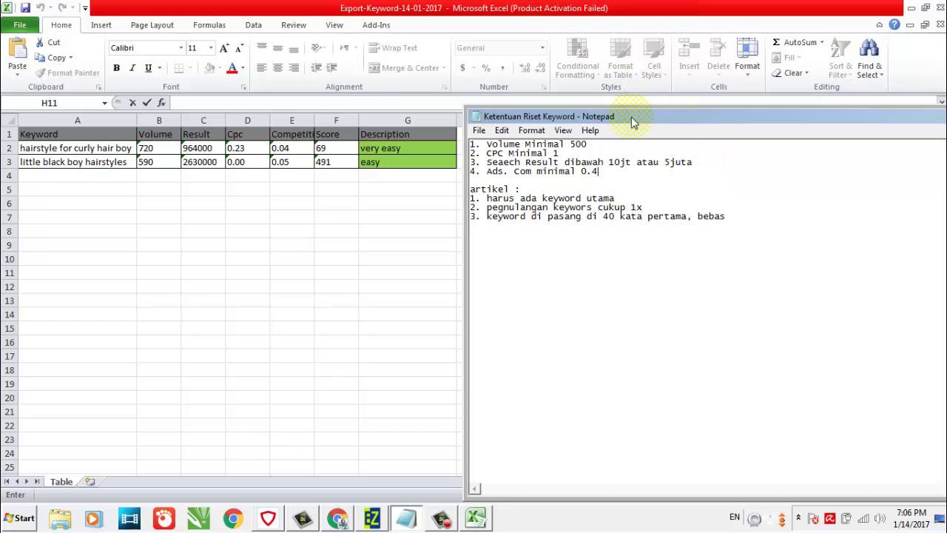
left_click_drag(630, 118, 749, 136)
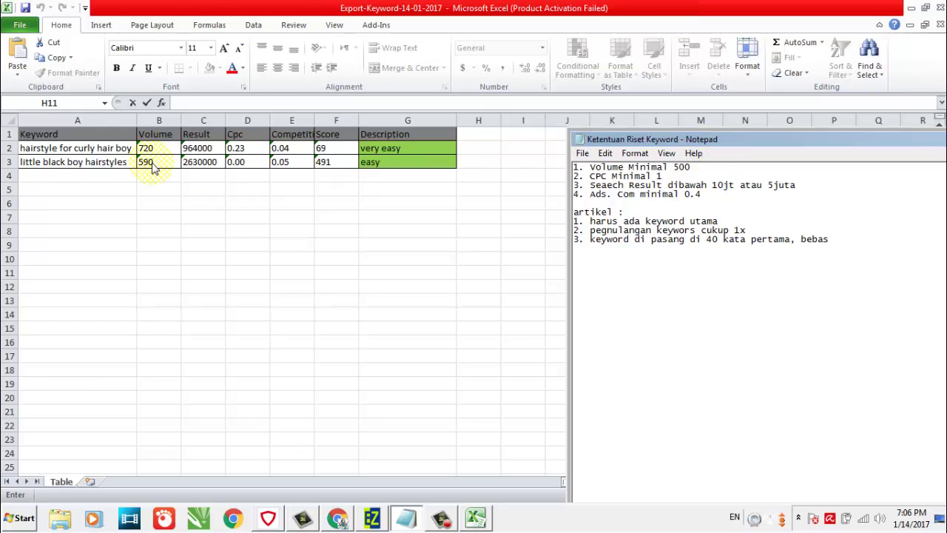
key("alt+Tab")
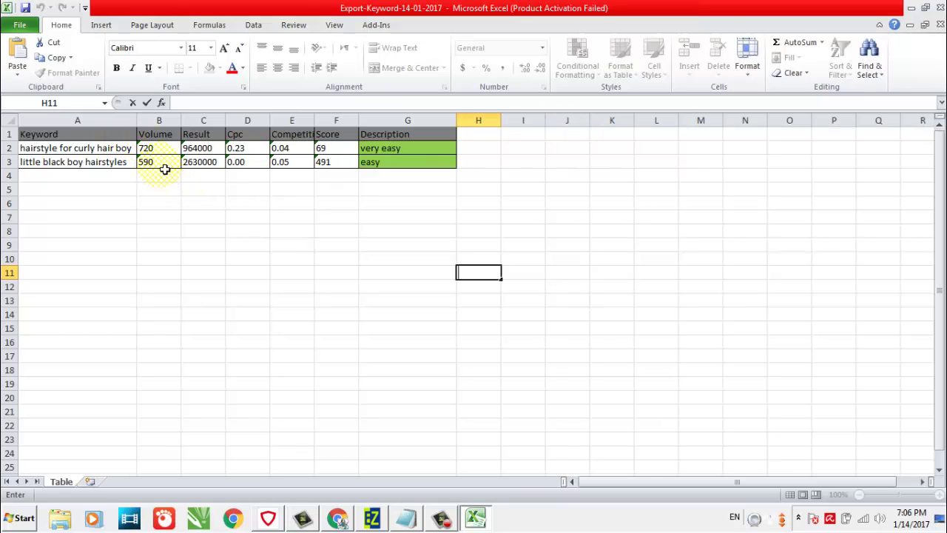
left_click(164, 169)
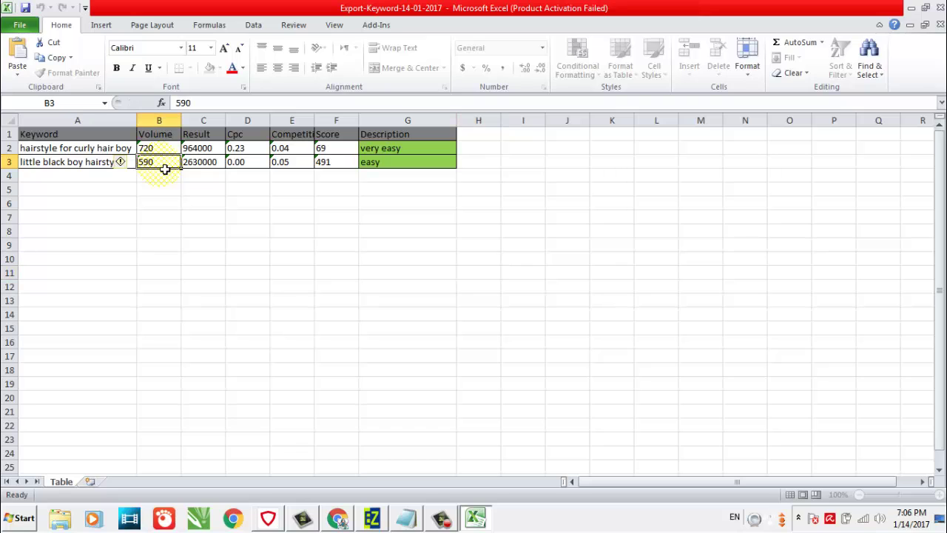
left_click(413, 517)
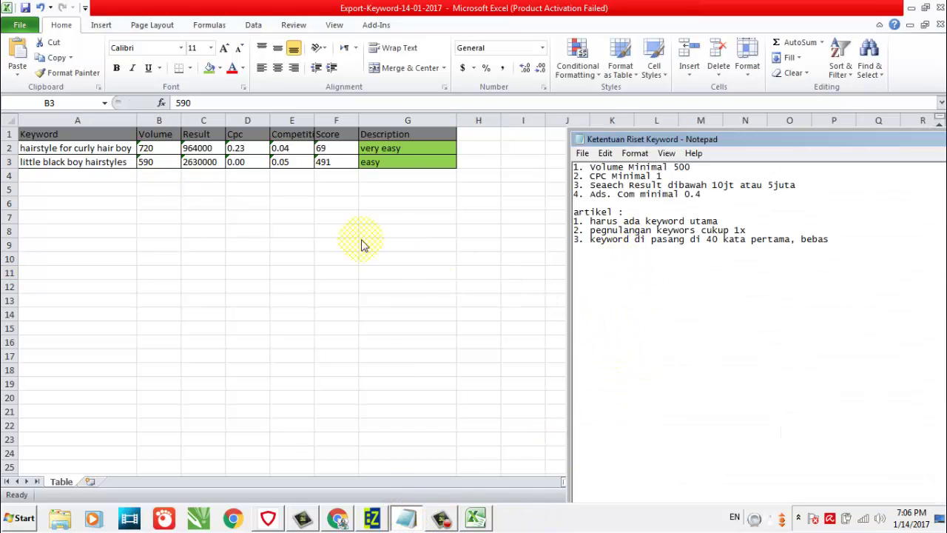
left_click(247, 169)
left_click(247, 167)
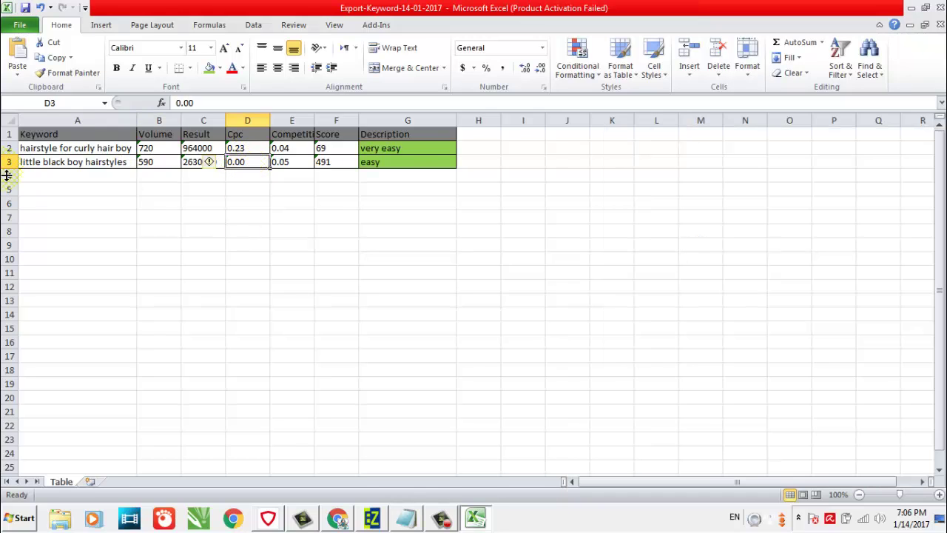
Step: Delete the little black boy hairstyles row from the table
left_click(10, 166)
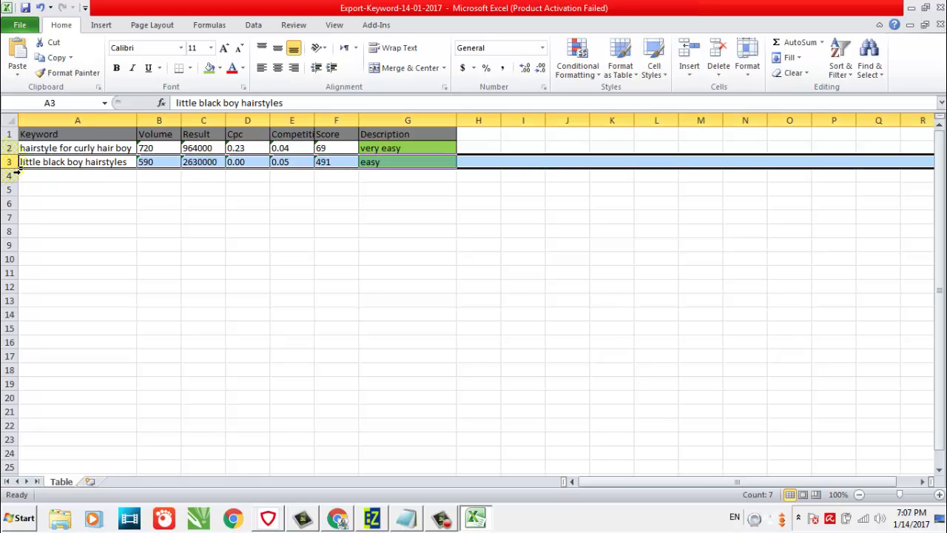
right_click(9, 164)
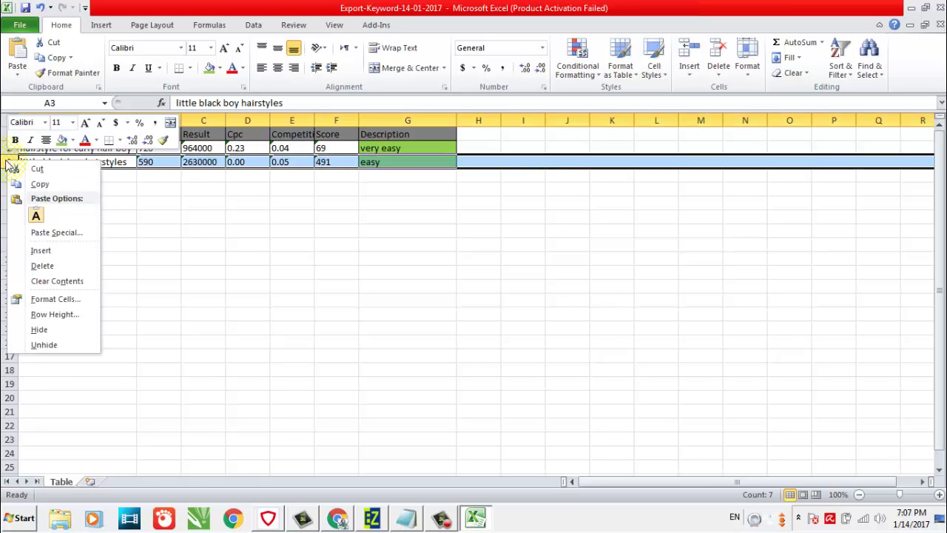
left_click(42, 266)
double_click(252, 231)
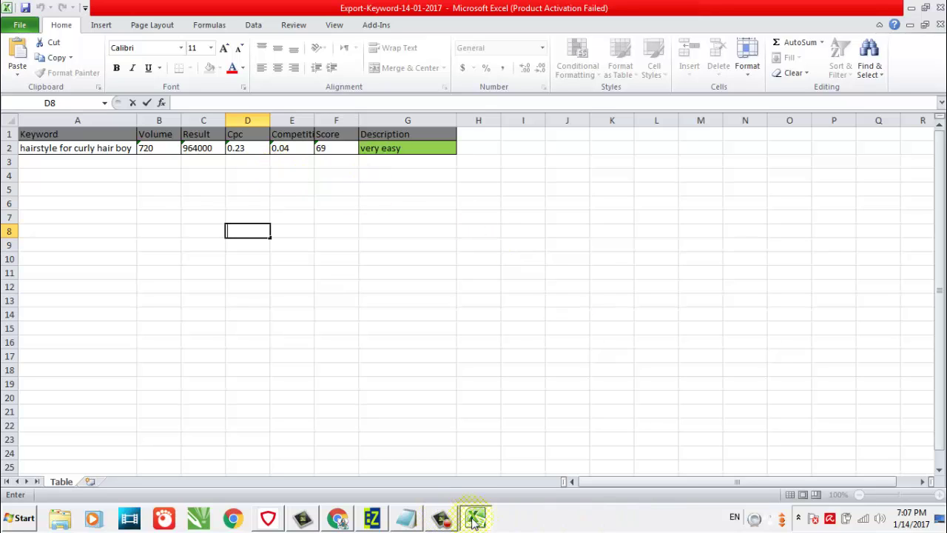
Step: Switch to the Notepad notes, compare hairstyle for curly hair boy with the volume, CPC, search result and ad competition criteria, and return to Excel
left_click(406, 518)
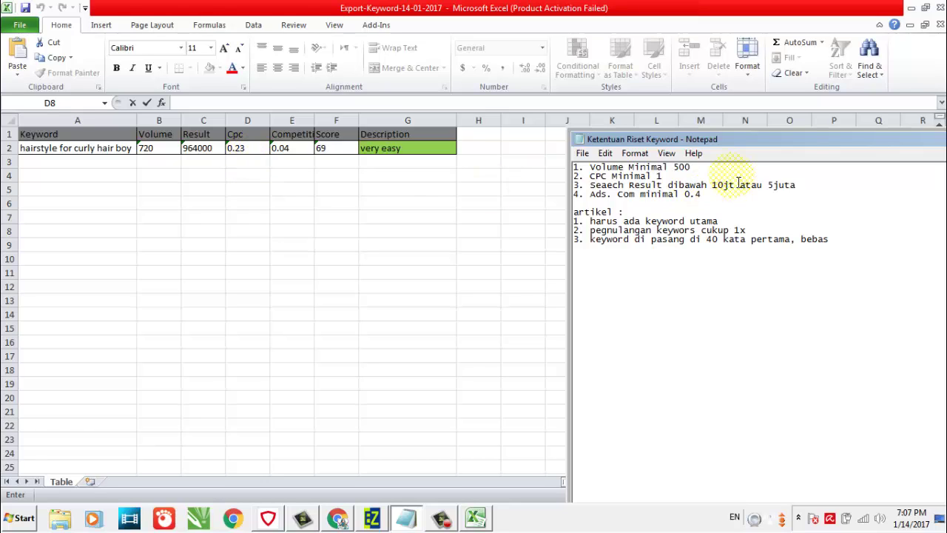
left_click(712, 168)
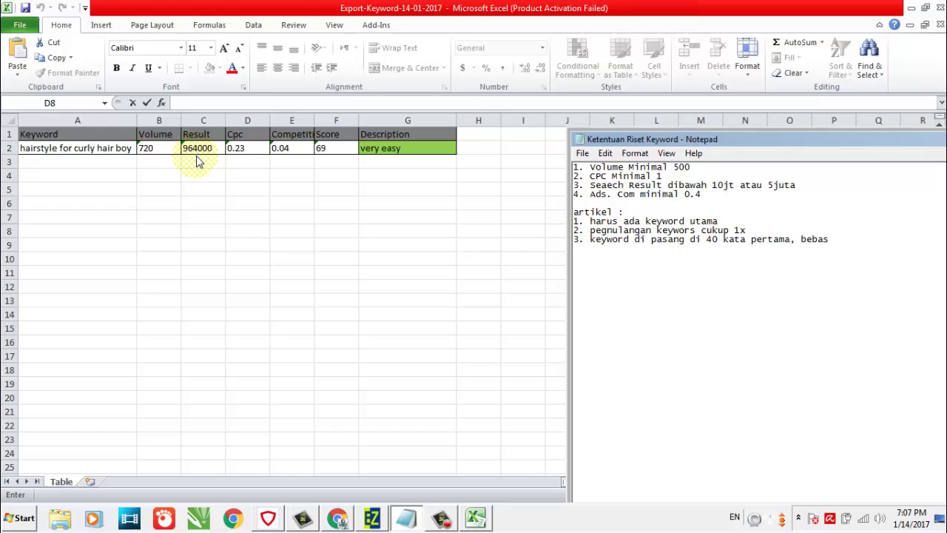
double_click(714, 203)
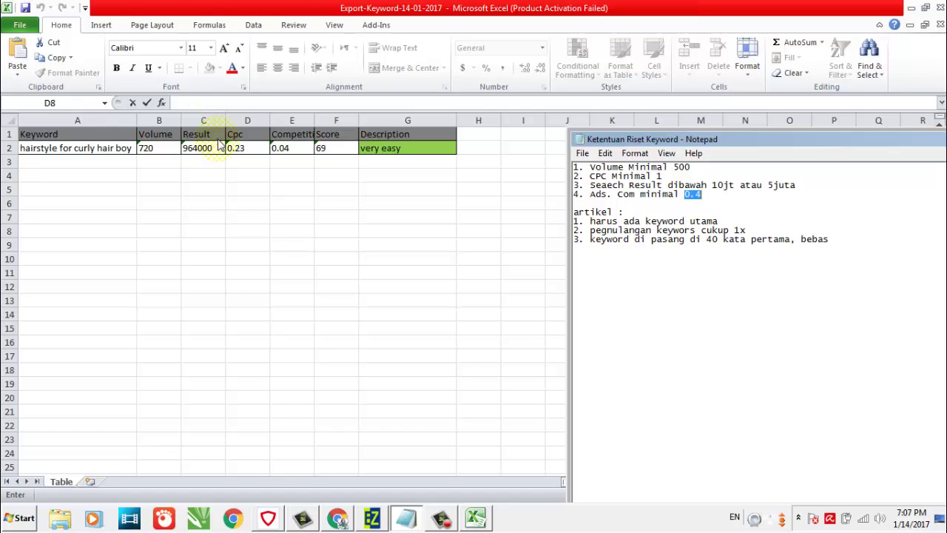
left_click(185, 172)
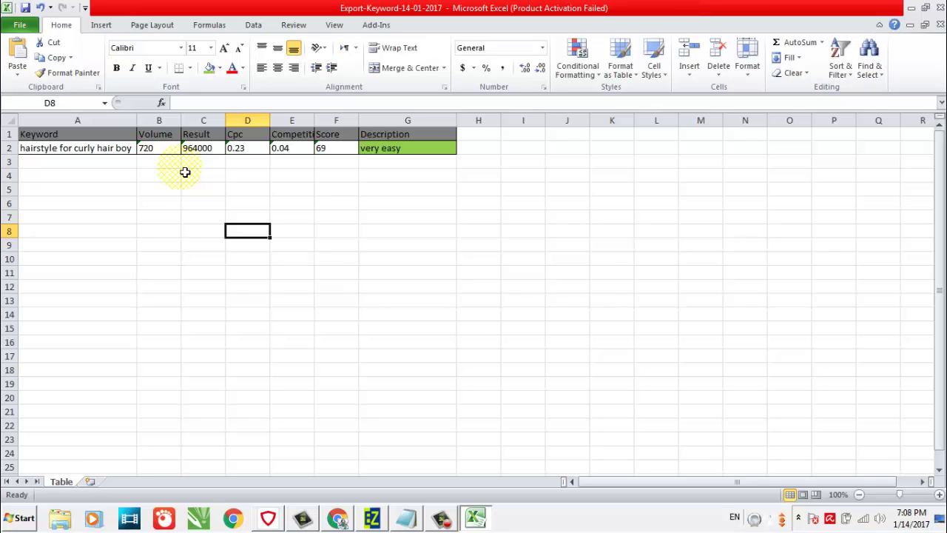
left_click(407, 520)
left_click(725, 194)
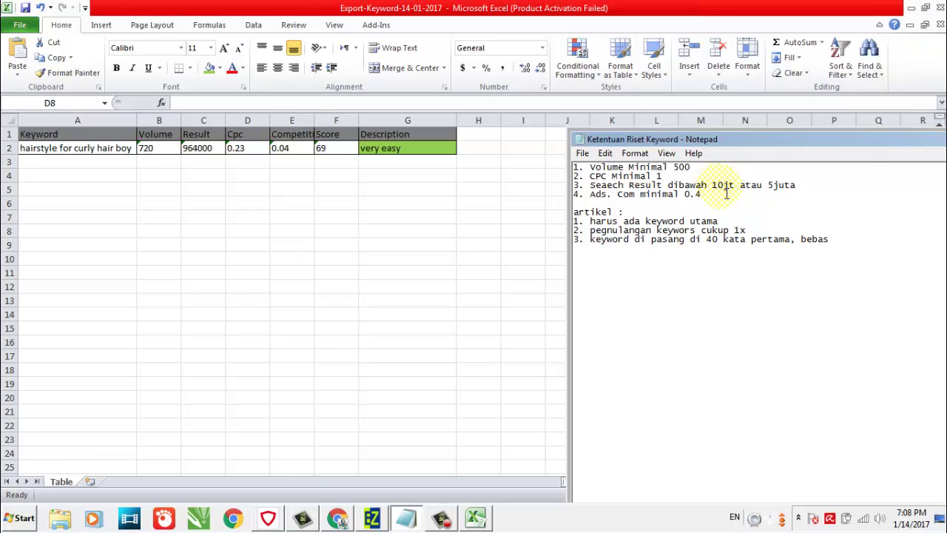
left_click_drag(702, 195, 574, 168)
left_click(574, 168)
double_click(721, 200)
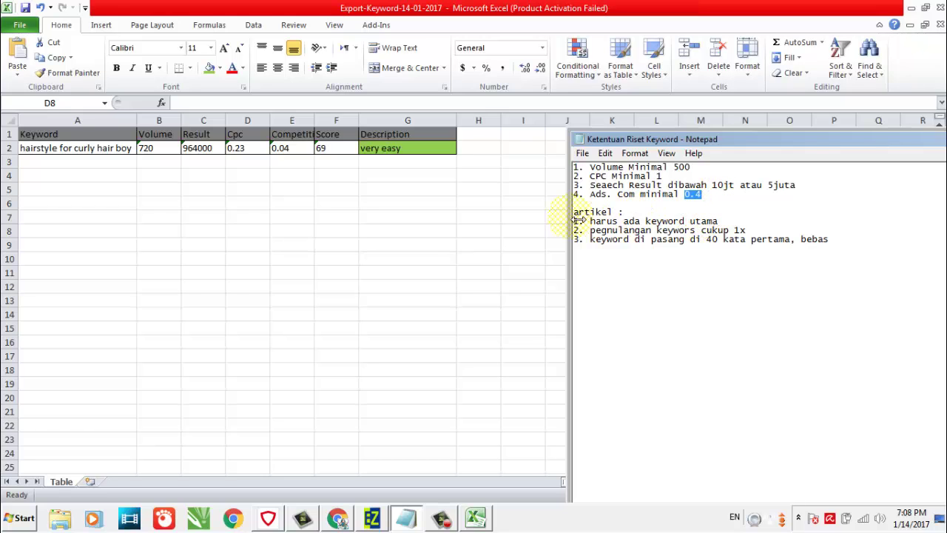
left_click(455, 233)
double_click(341, 208)
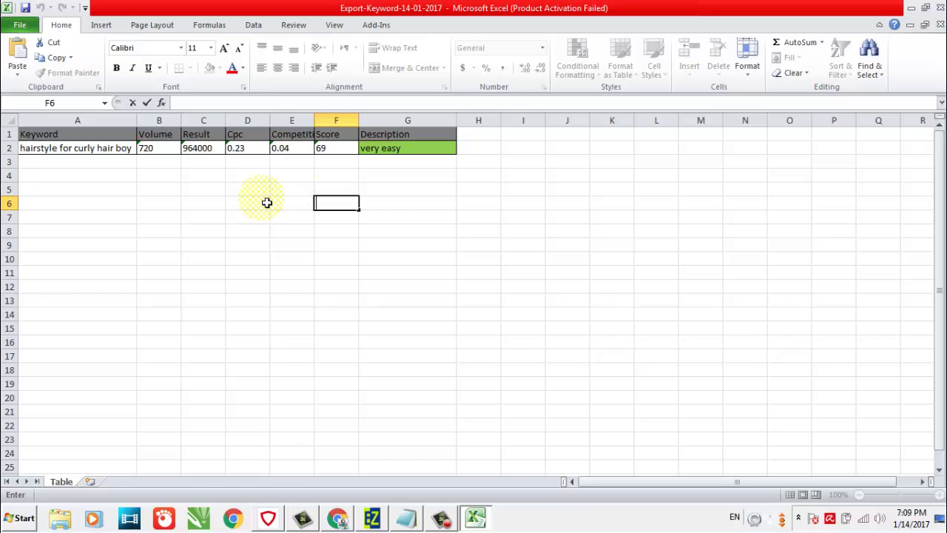
left_click(211, 202)
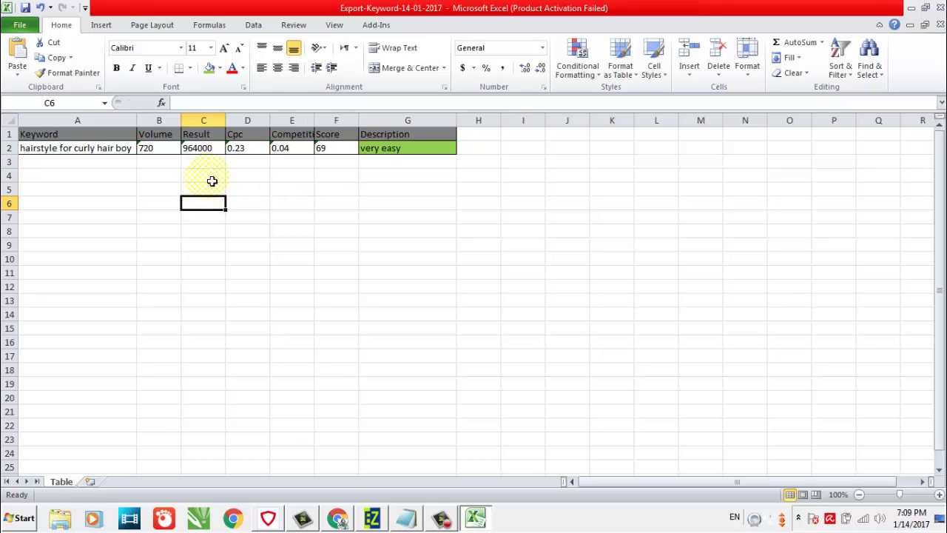
left_click(211, 179)
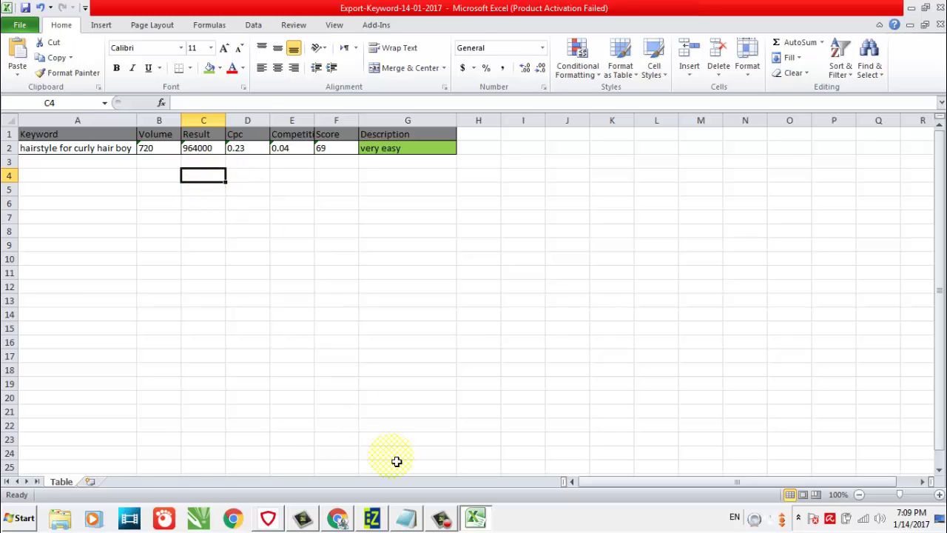
left_click(442, 520)
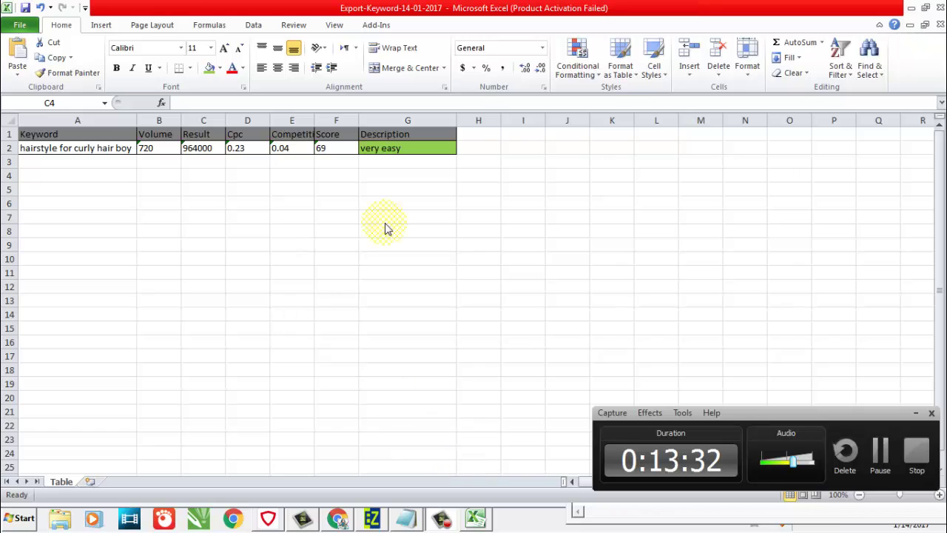